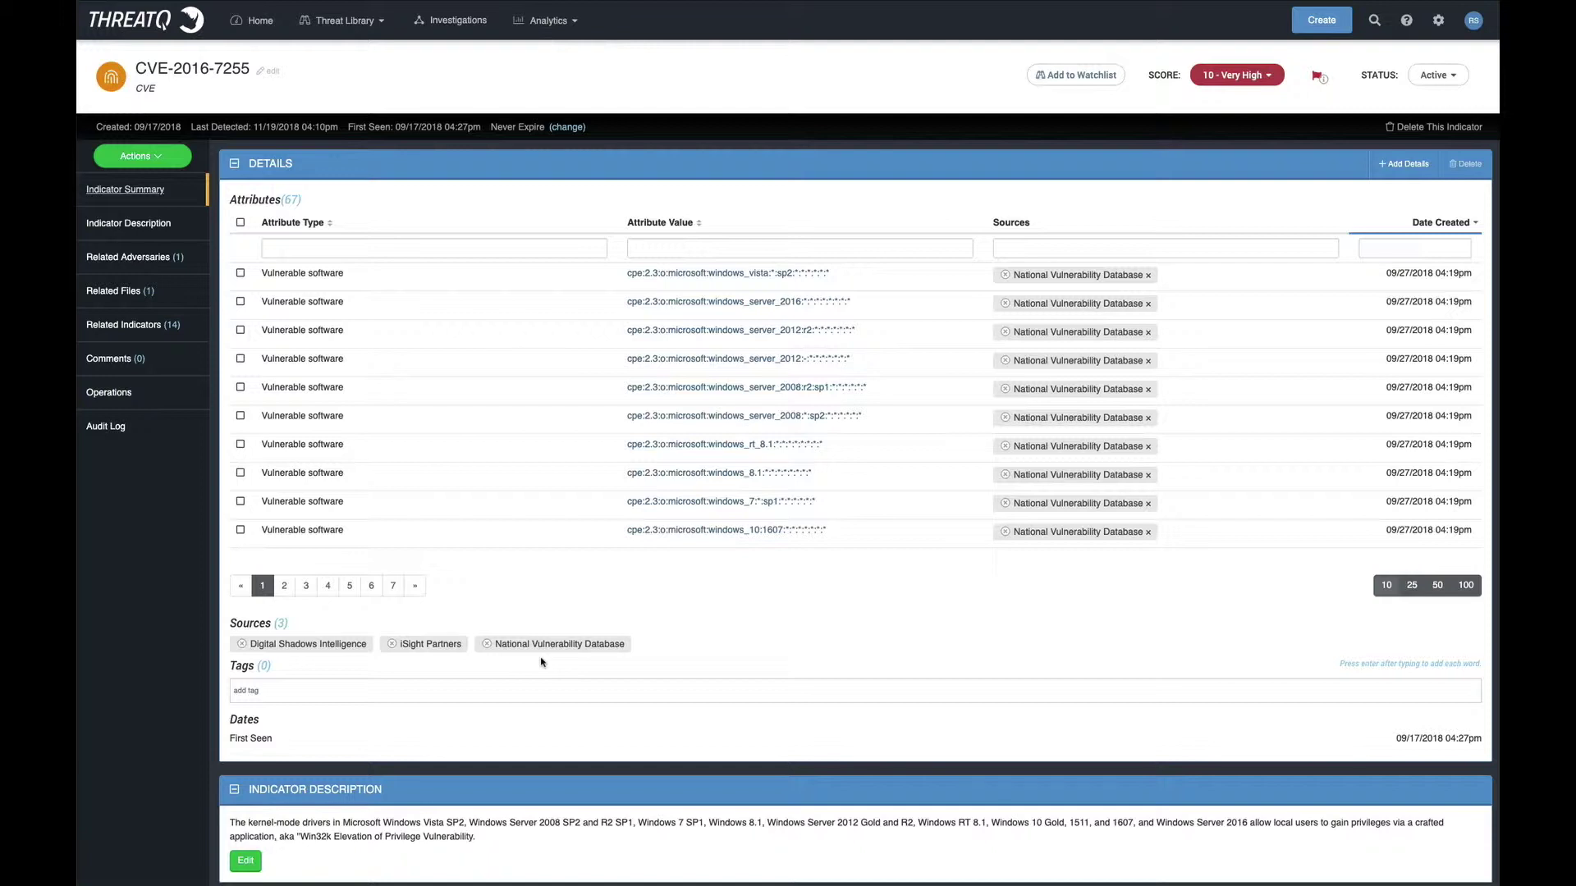
Filter the attributes of CVE-2016-7255 by the attribute type "cvss".
left_click(344, 251)
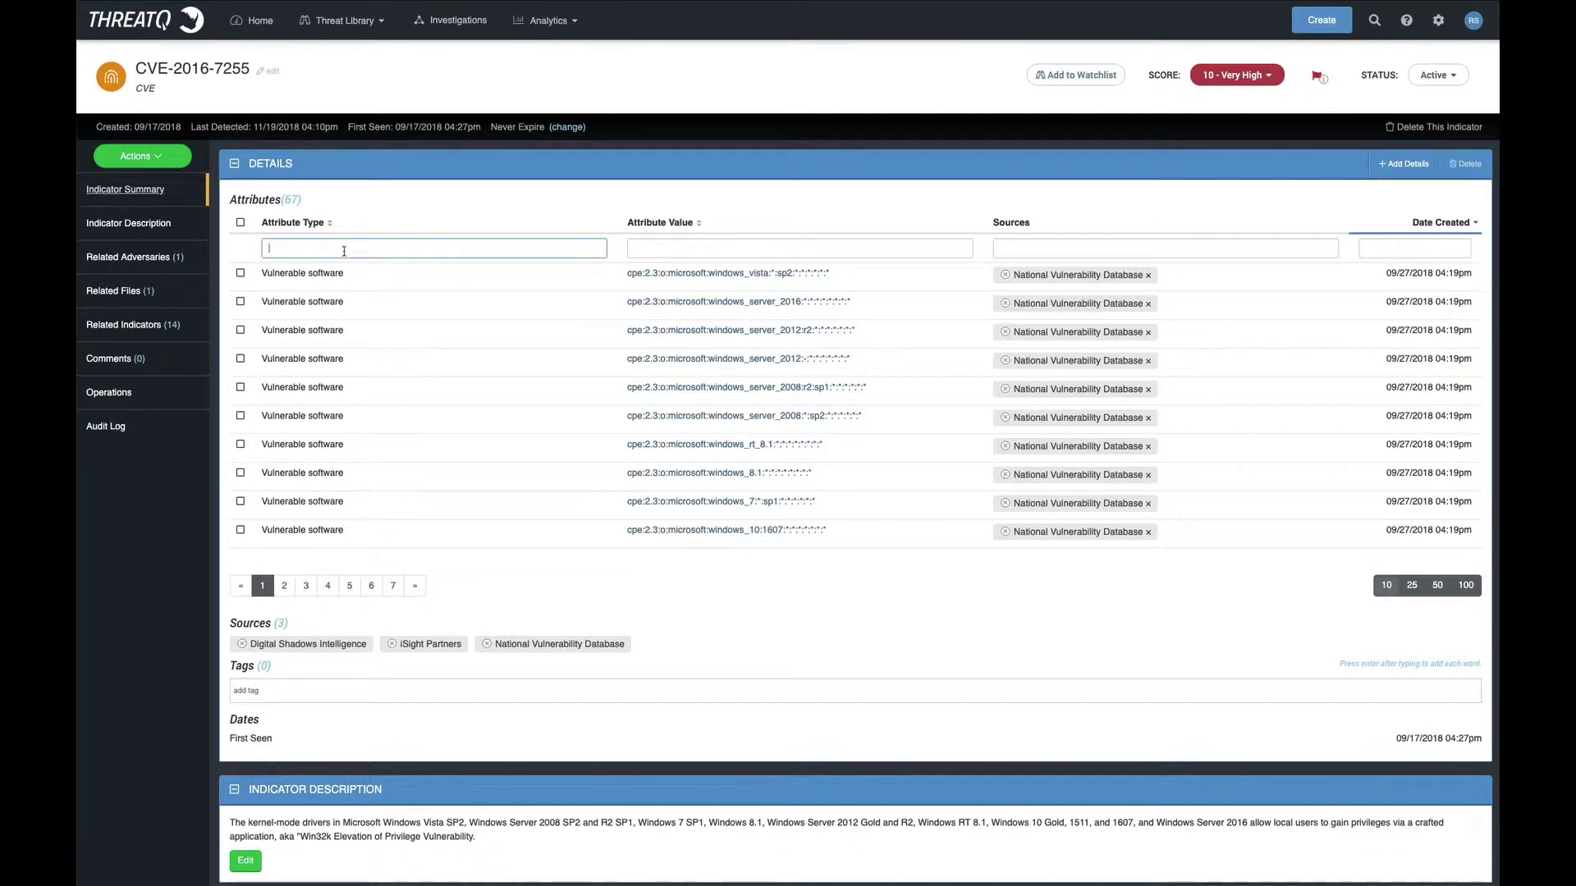
type("cvss")
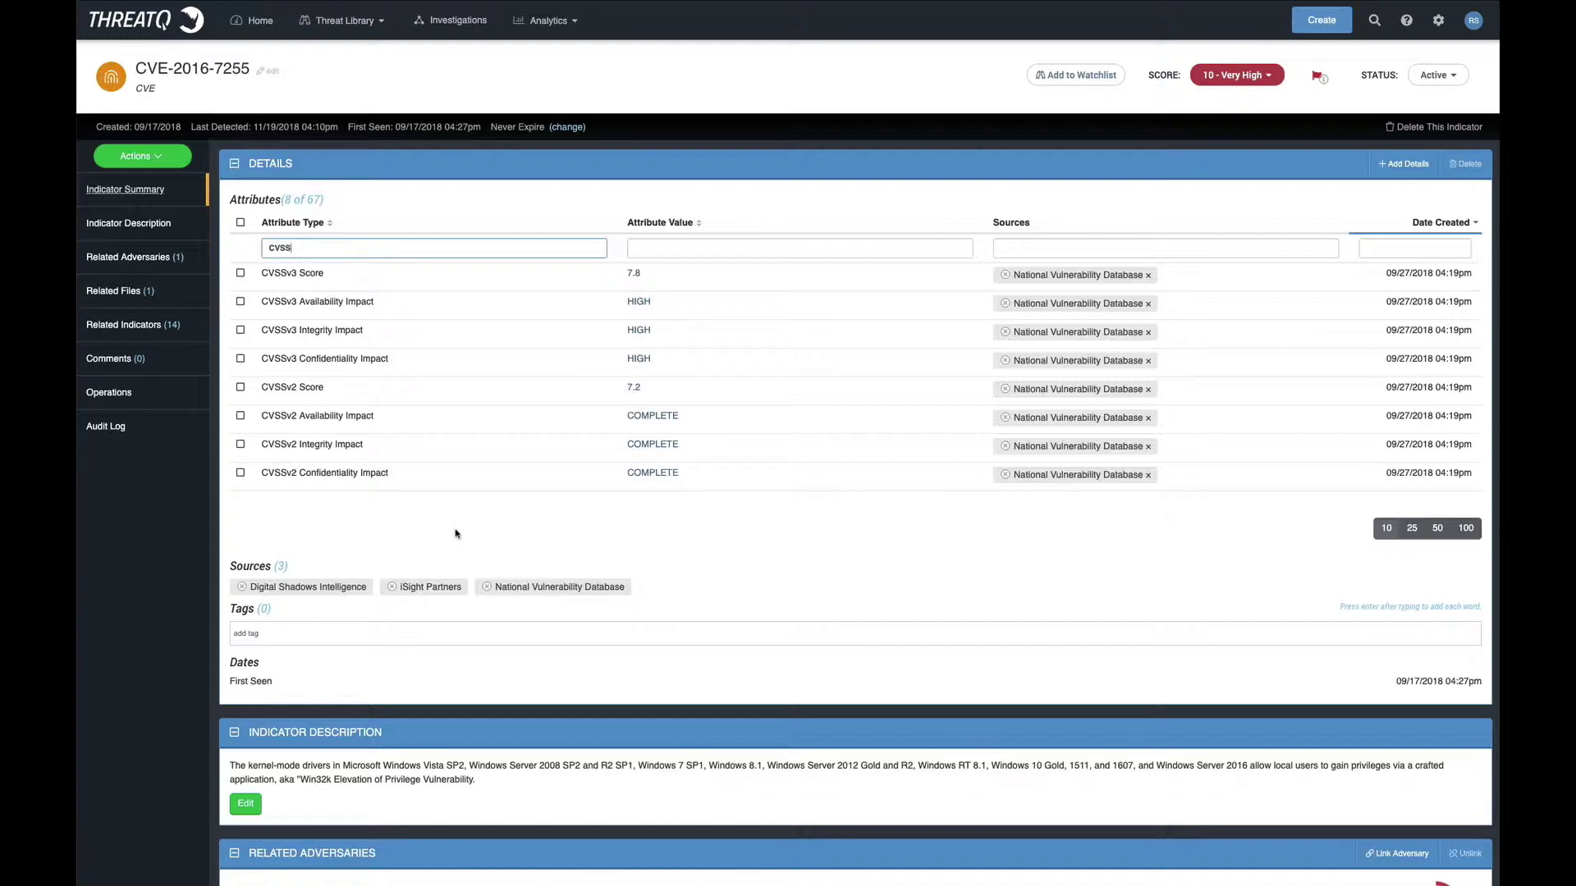
Examine the indicator description and the related adversaries, files and indicators of CVE-2016-7255.
scroll(456, 533, "down", 1)
scroll(456, 534, "down", 5)
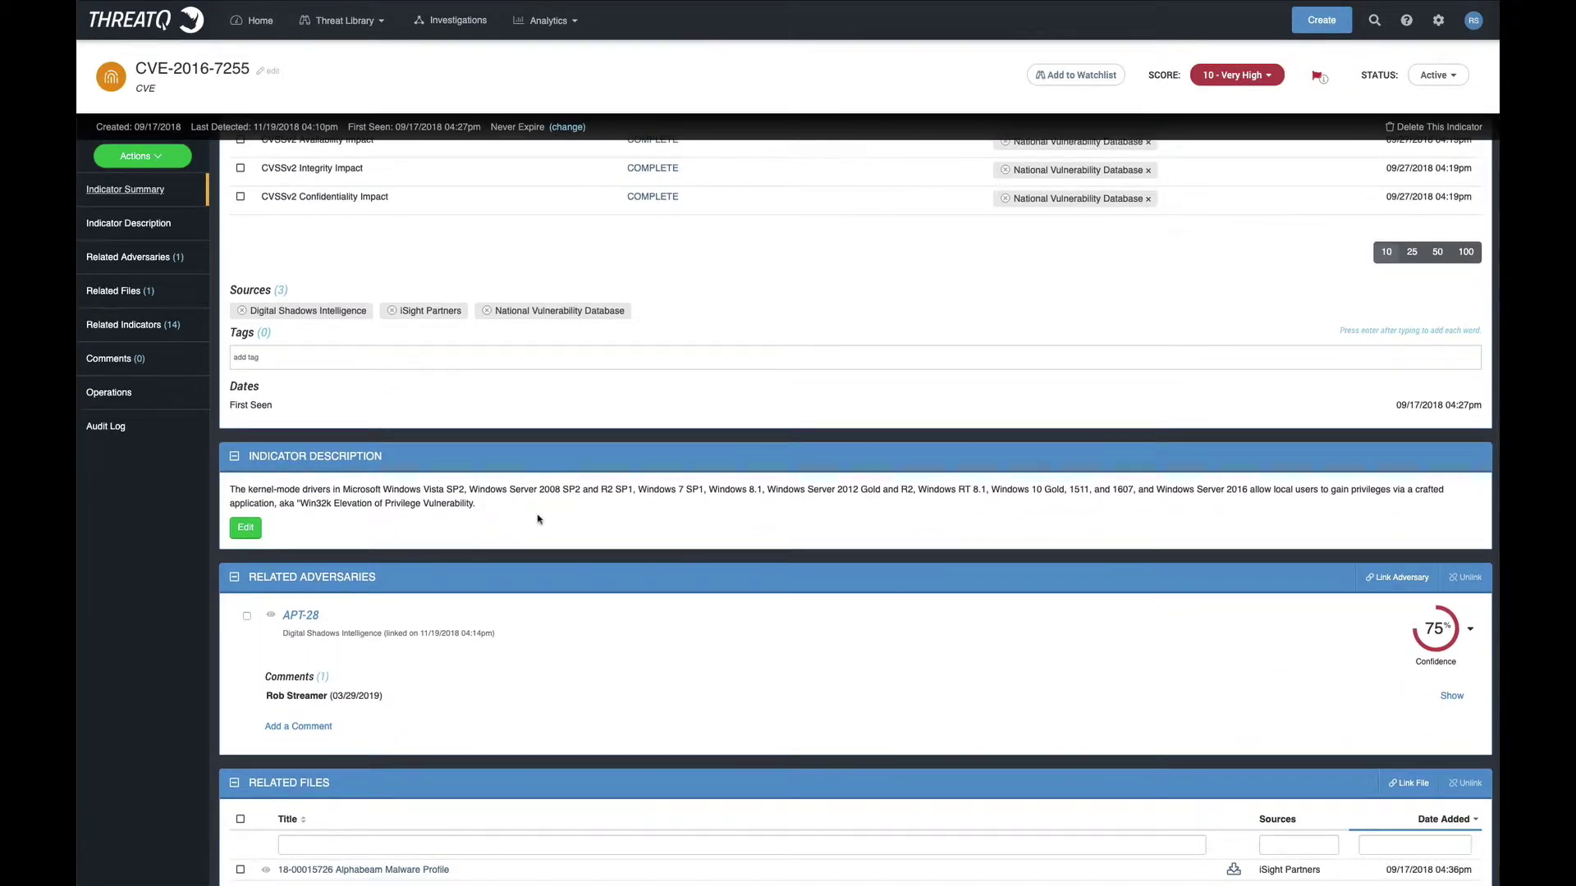
scroll(551, 635, "down", 2)
scroll(533, 591, "down", 1)
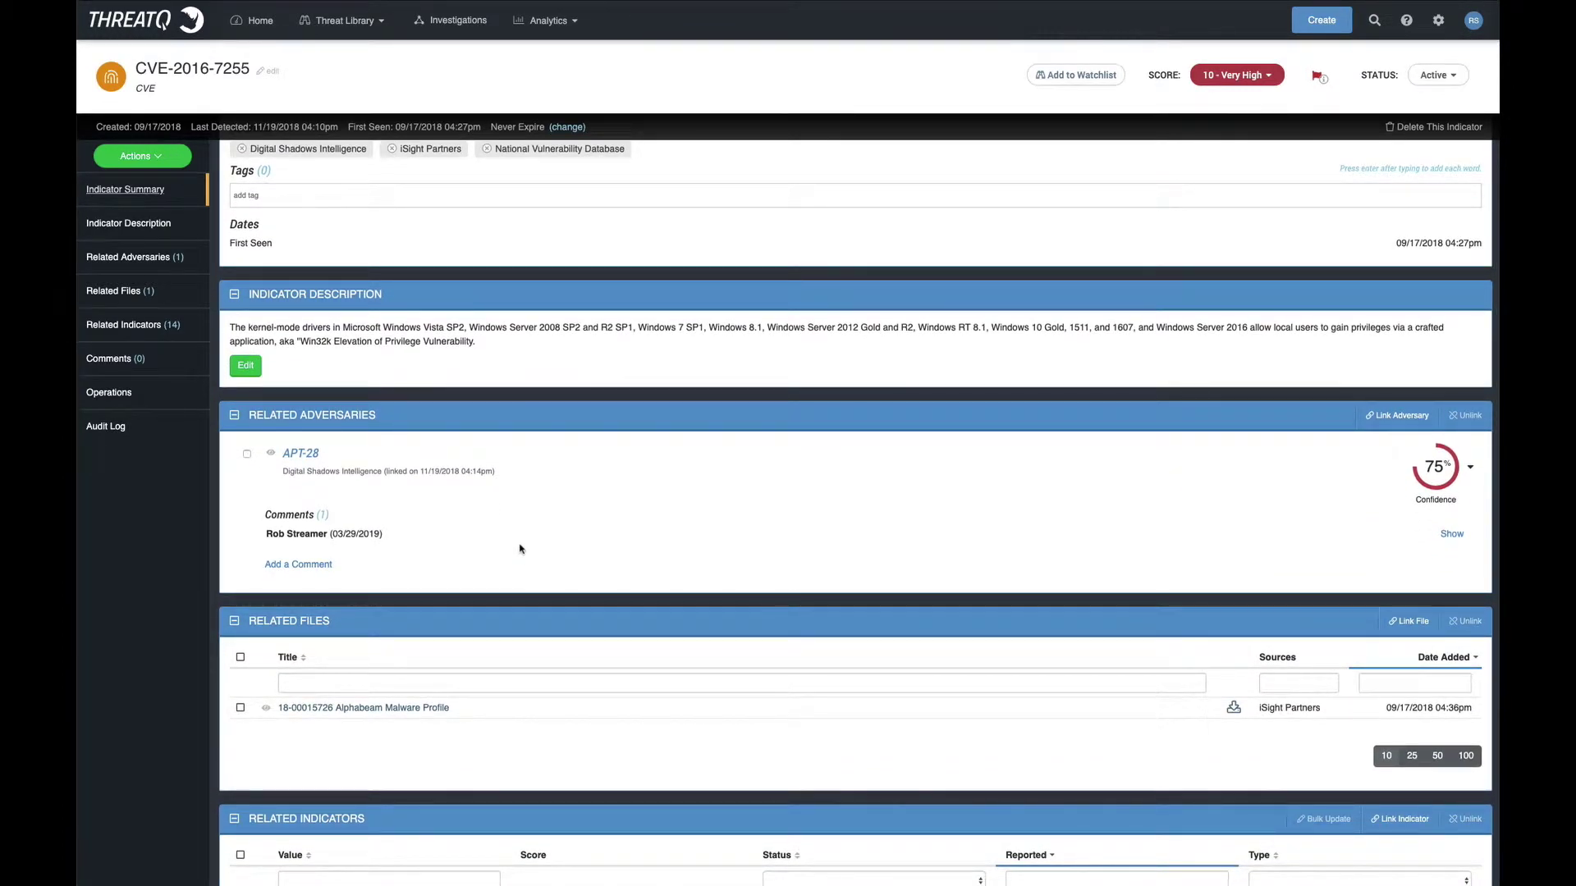
scroll(519, 549, "down", 3)
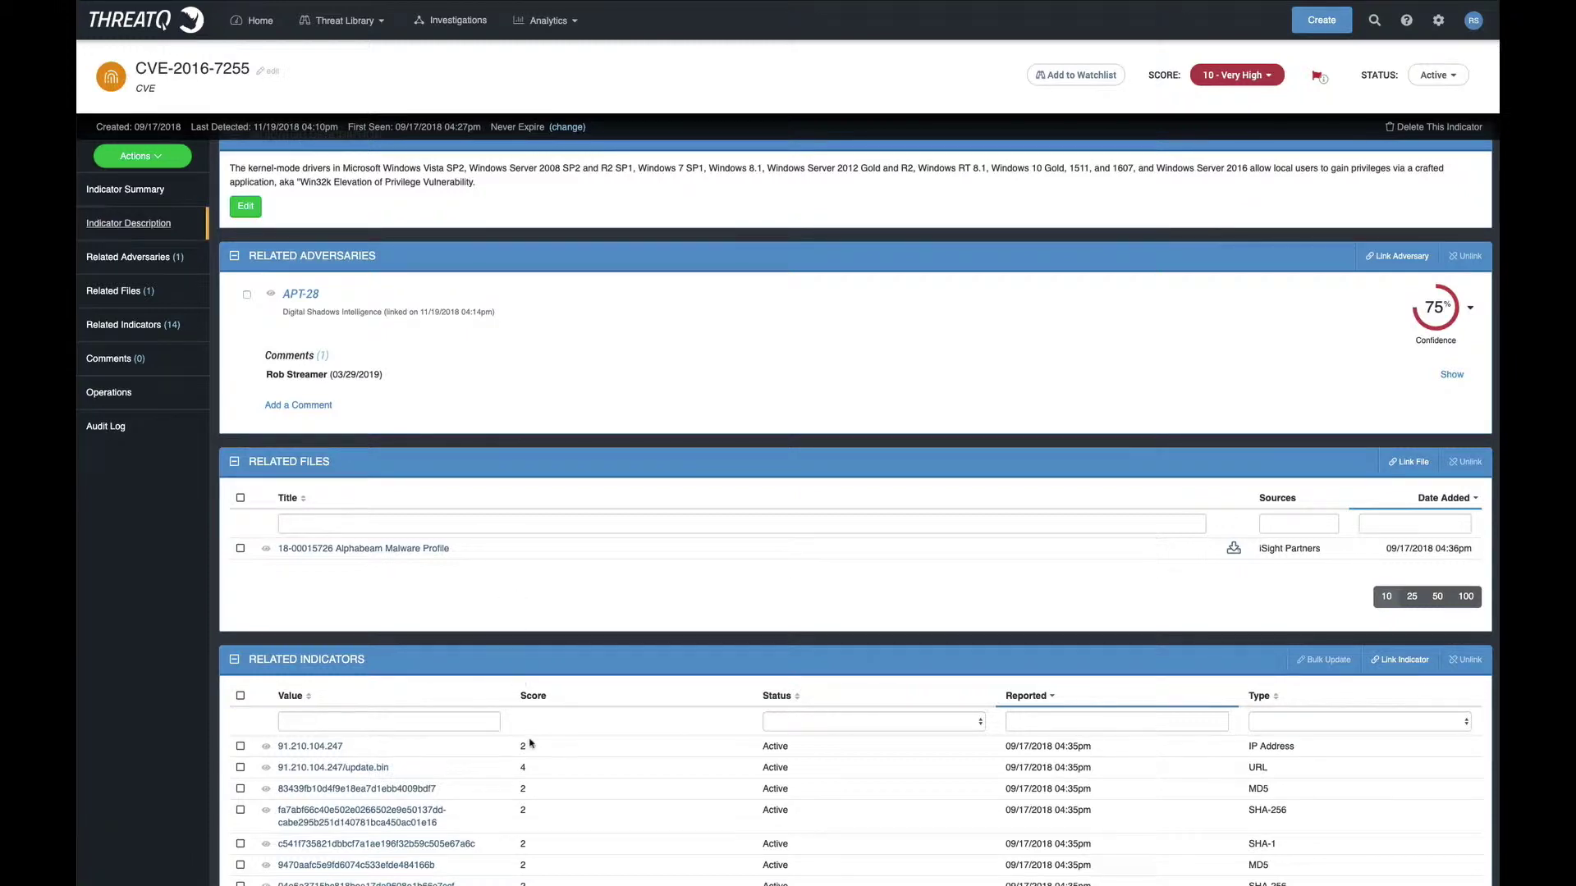
scroll(530, 743, "down", 3)
scroll(531, 743, "down", 1)
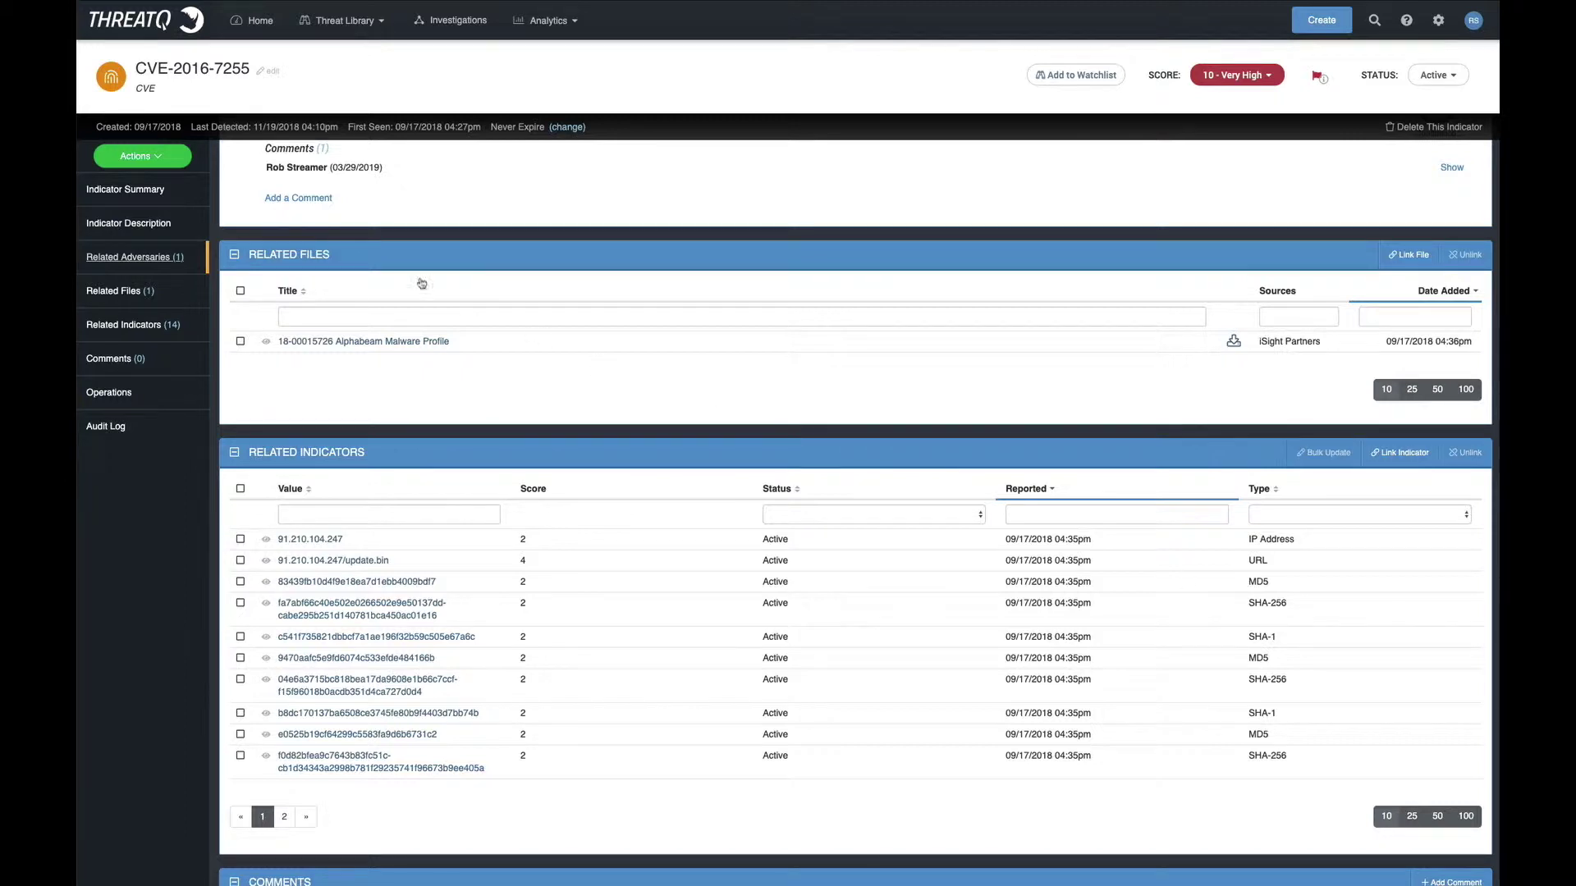
Generate a PDF of the CVE-2016-7255 indicator.
left_click(158, 162)
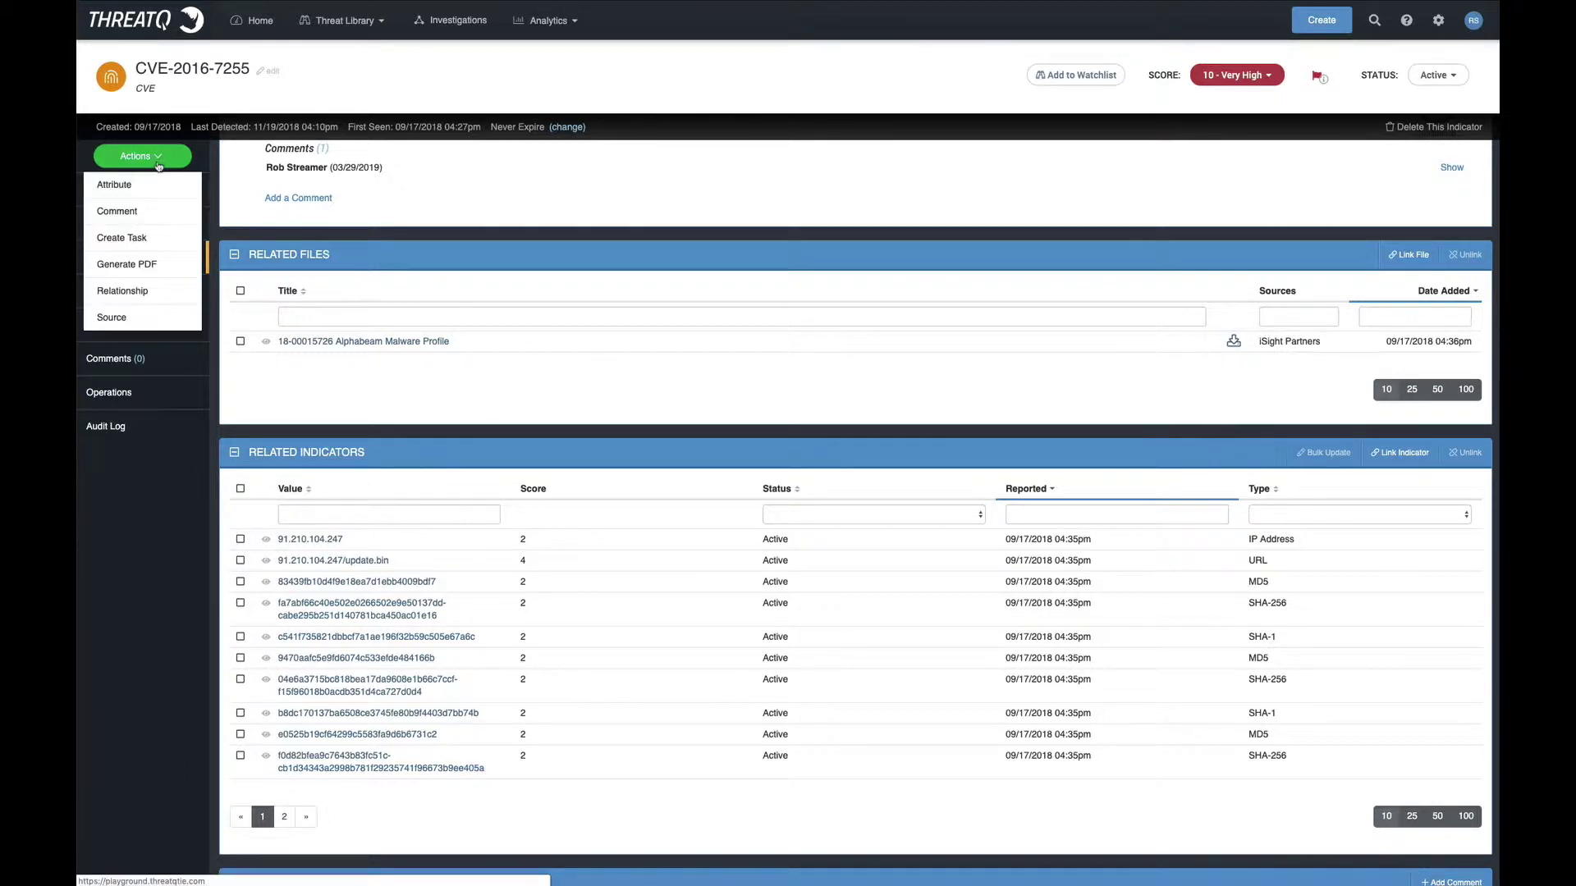
left_click(152, 268)
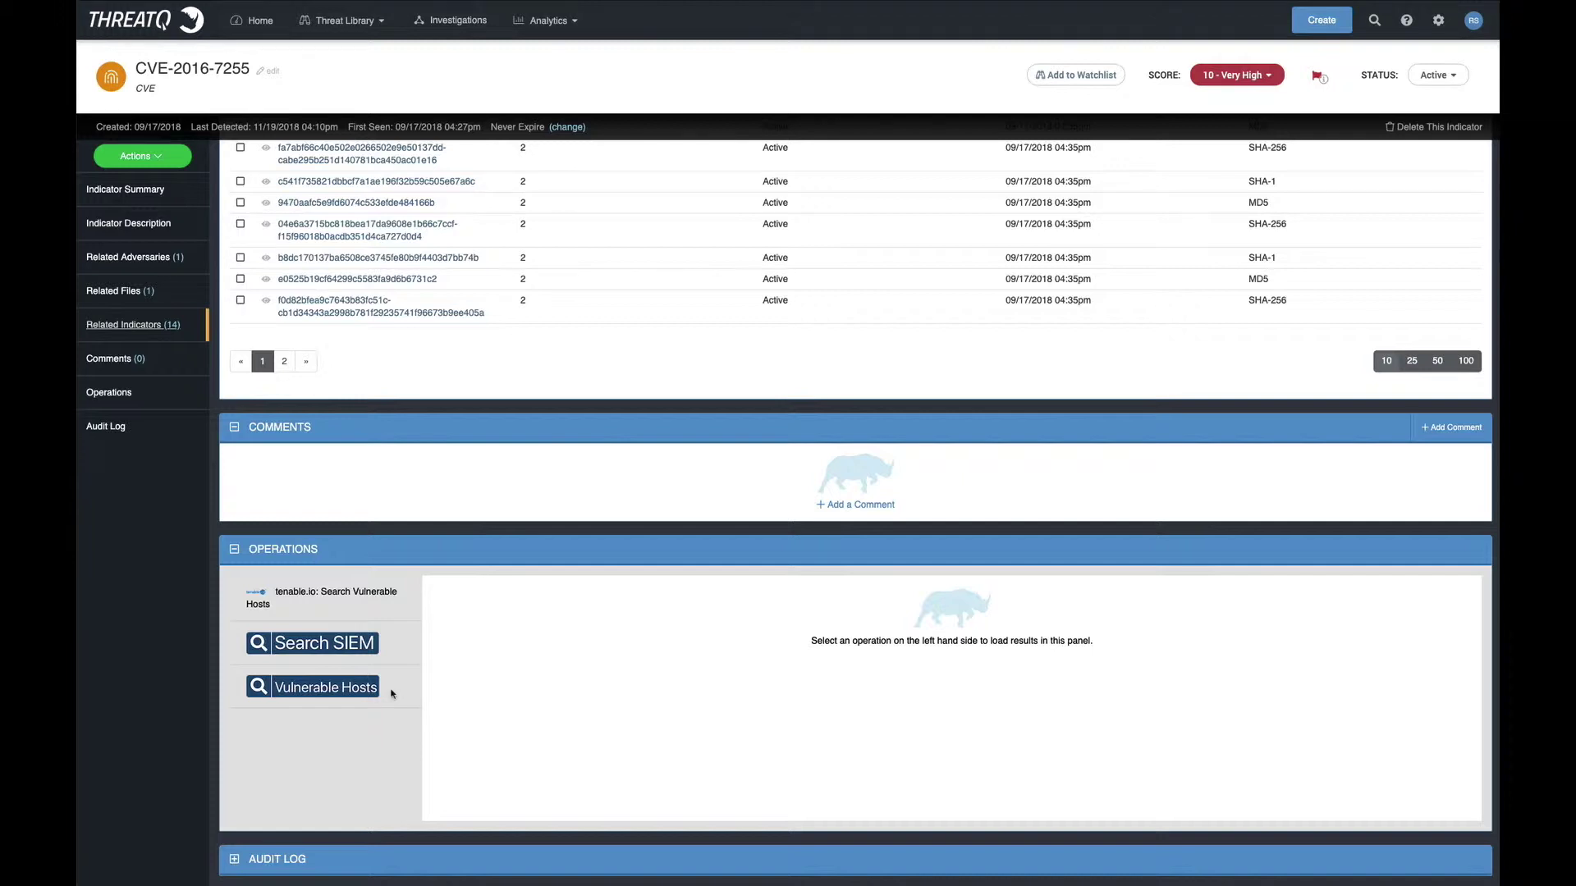
Run the Vulnerable Hosts operation on CVE-2016-7255 and look over the hosts it lists.
left_click(392, 694)
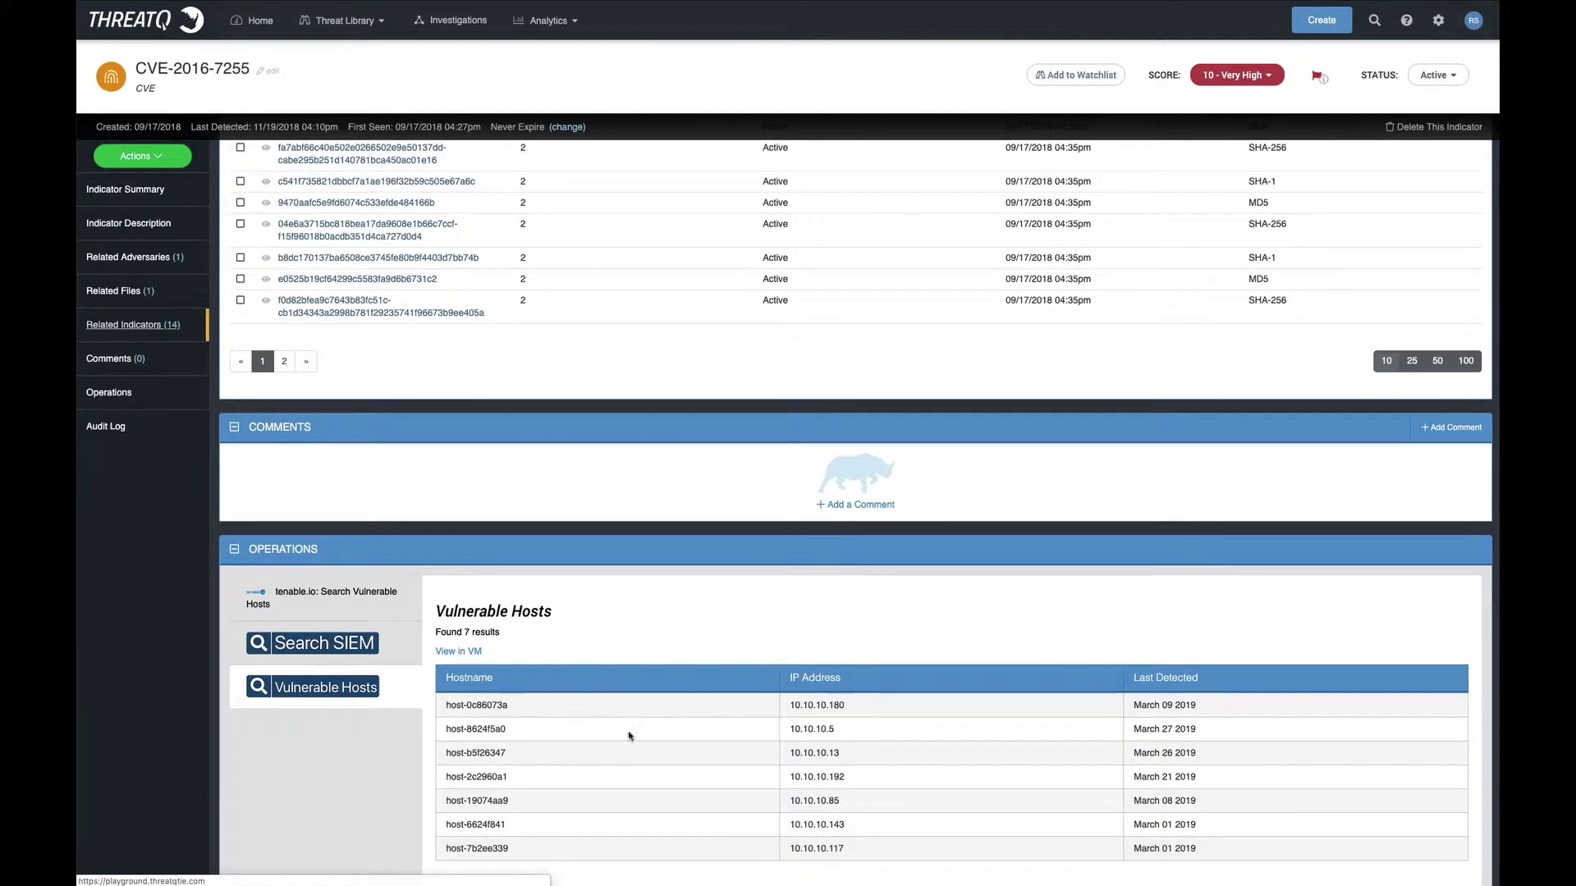
scroll(666, 759, "down", 1)
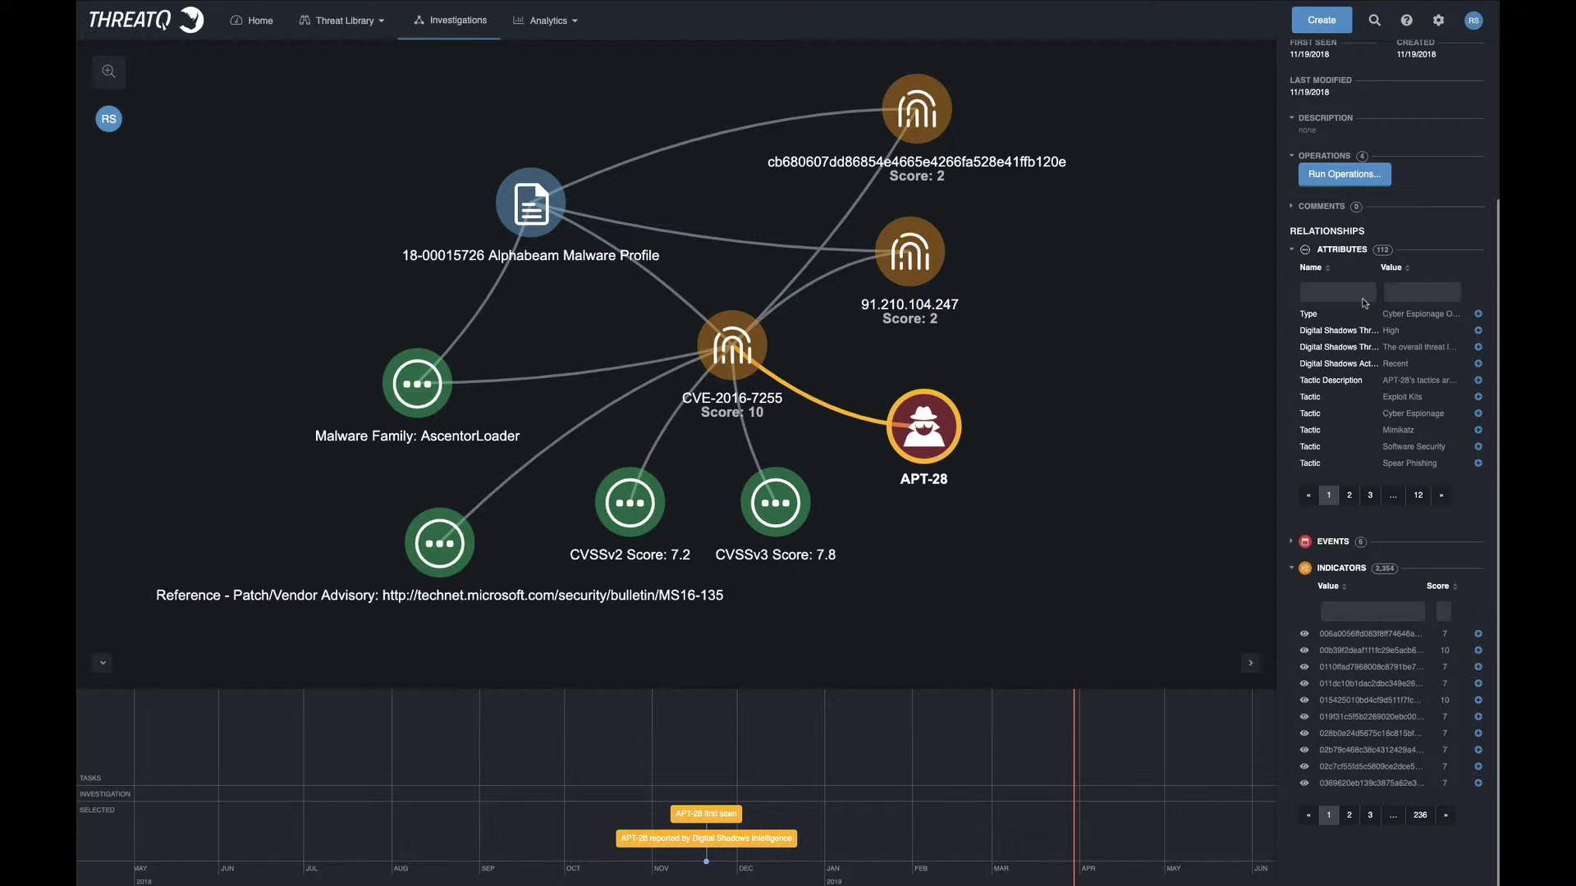
Add APT-28's Mimikatz tactic and its two listed indicators with a score of 10 to the investigation graph.
left_click(1479, 431)
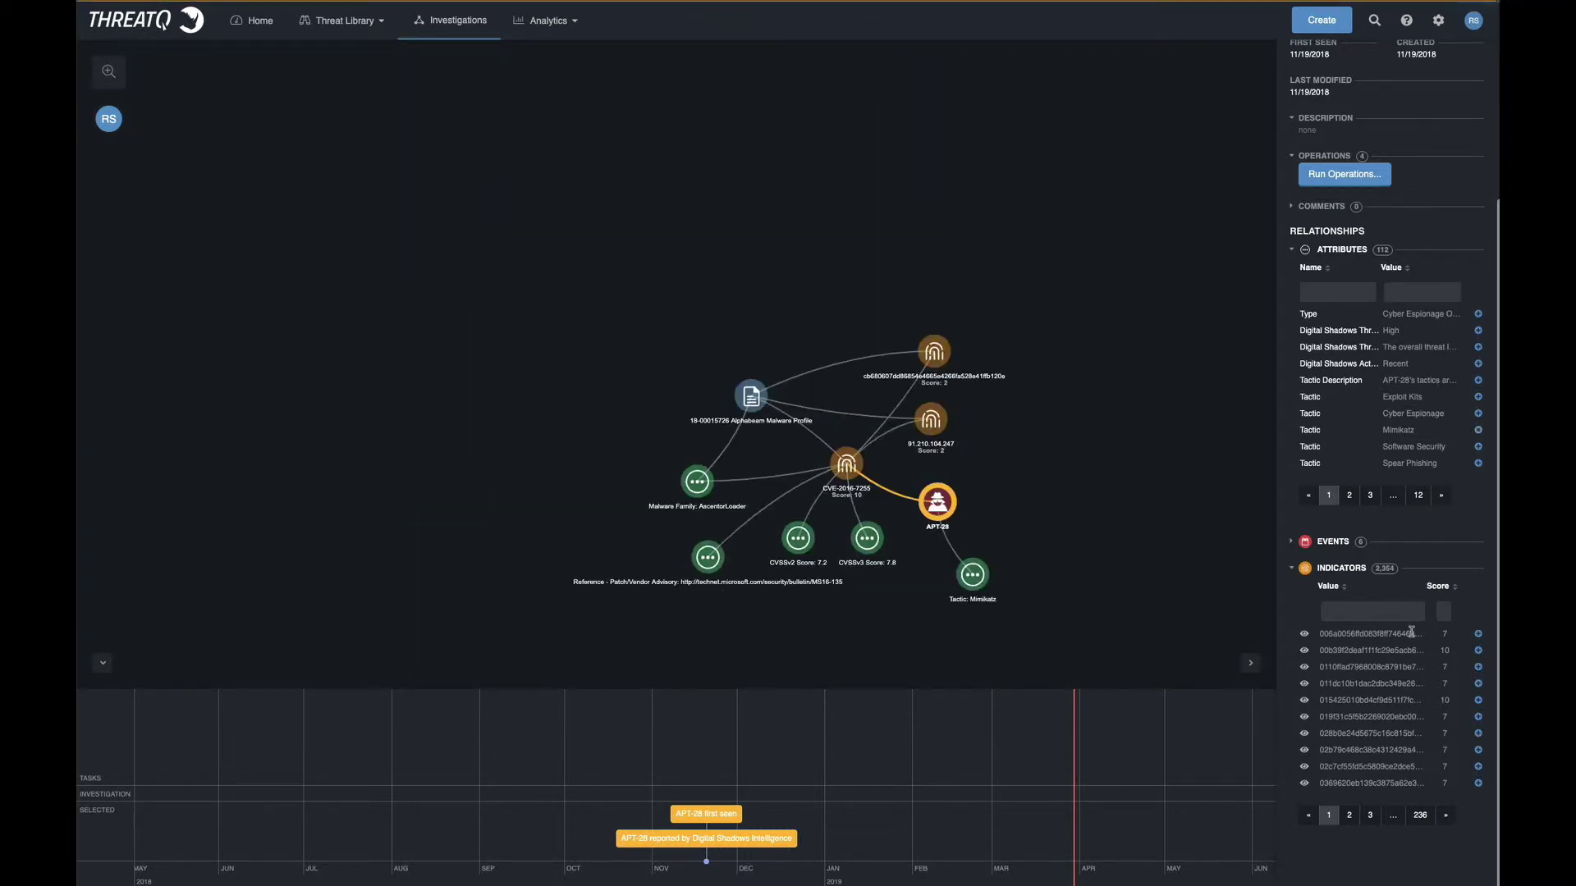
left_click(1478, 650)
left_click(1477, 699)
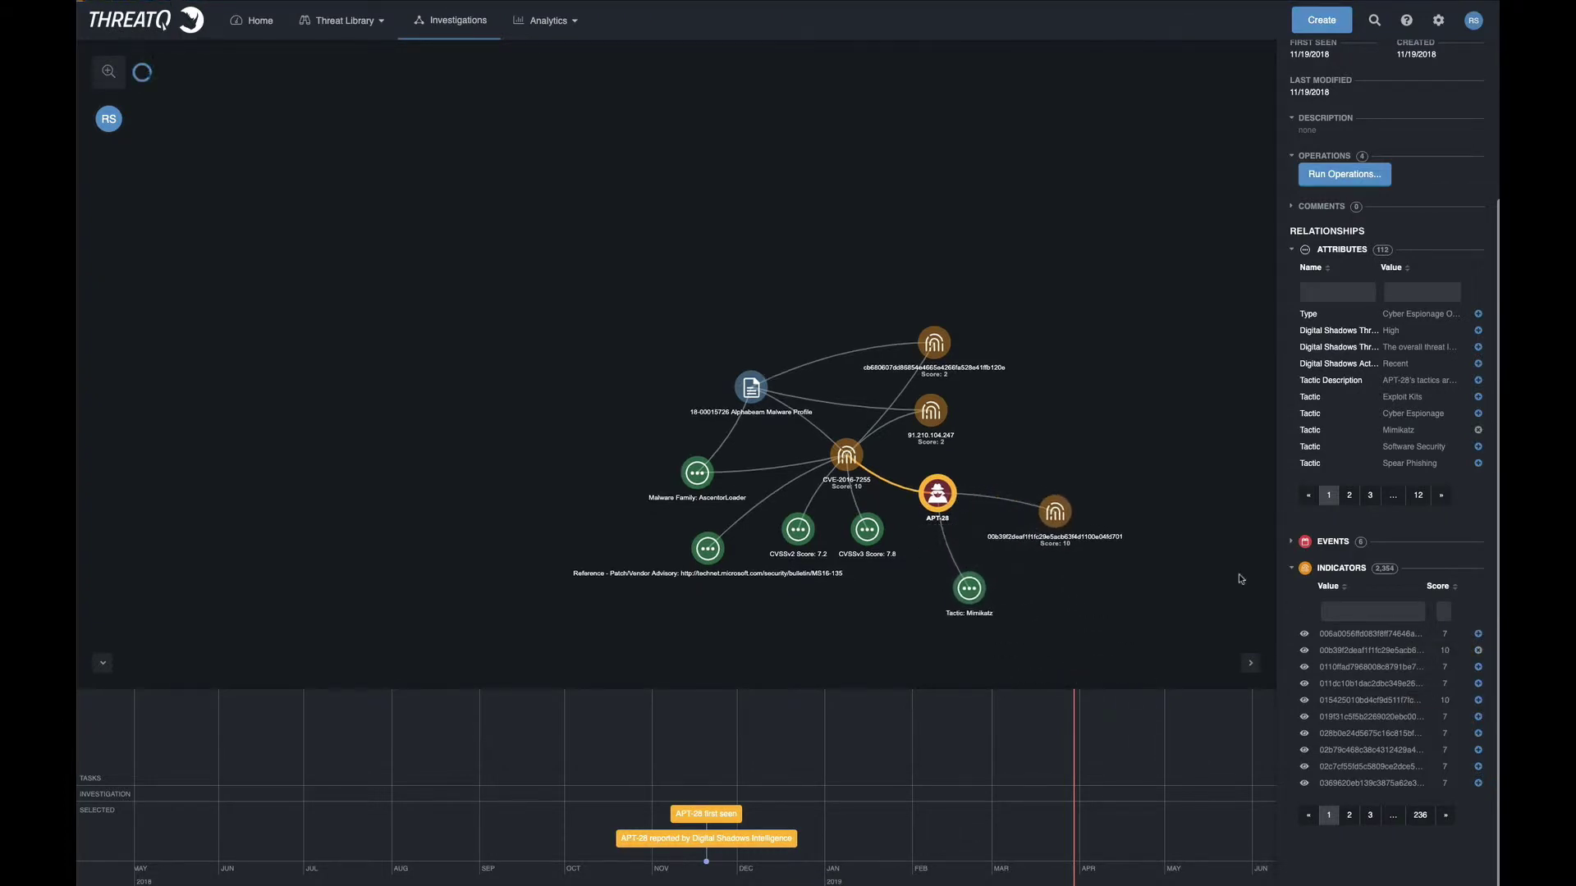
left_click_drag(1097, 408, 950, 335)
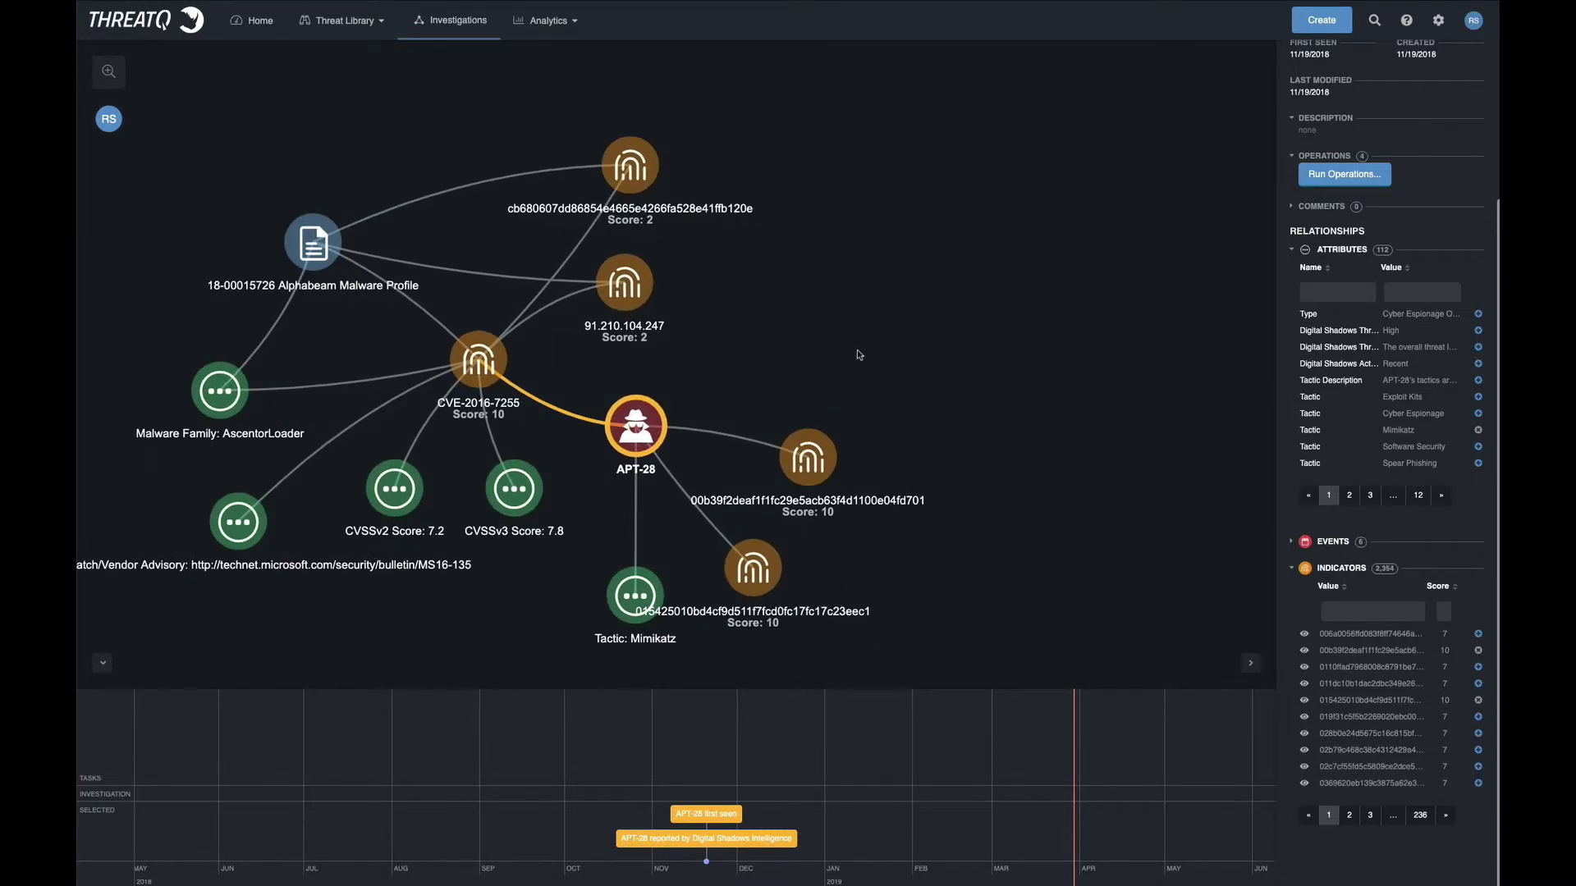
left_click_drag(978, 344, 1034, 339)
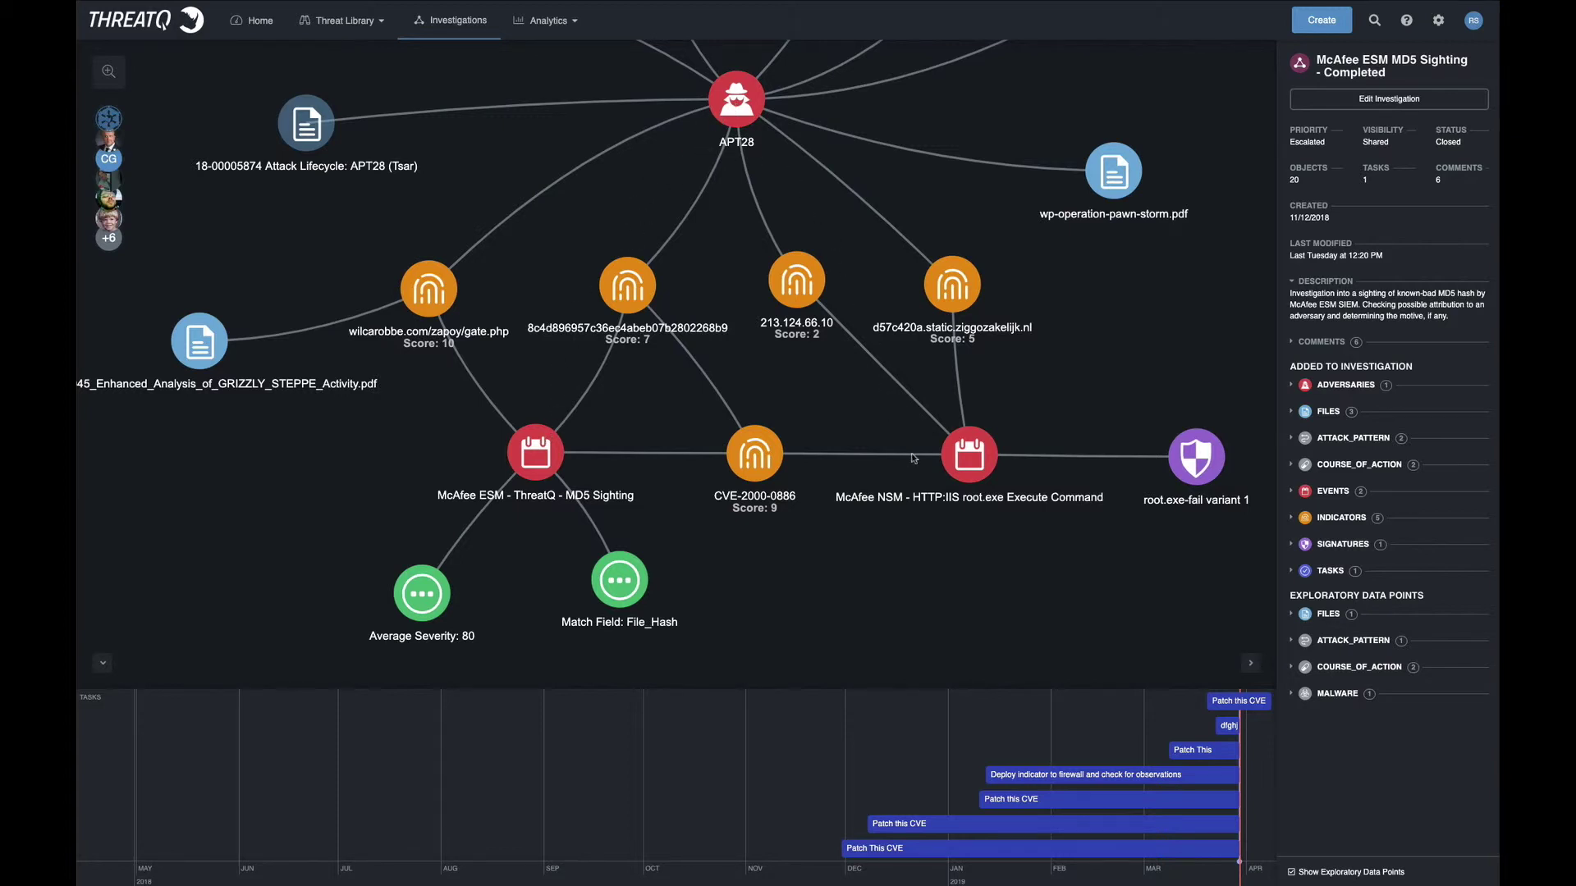
Run the Vulnerable Hosts operation on the CVE-2000-0886 node in the investigation graph, then close its results.
left_click(757, 457)
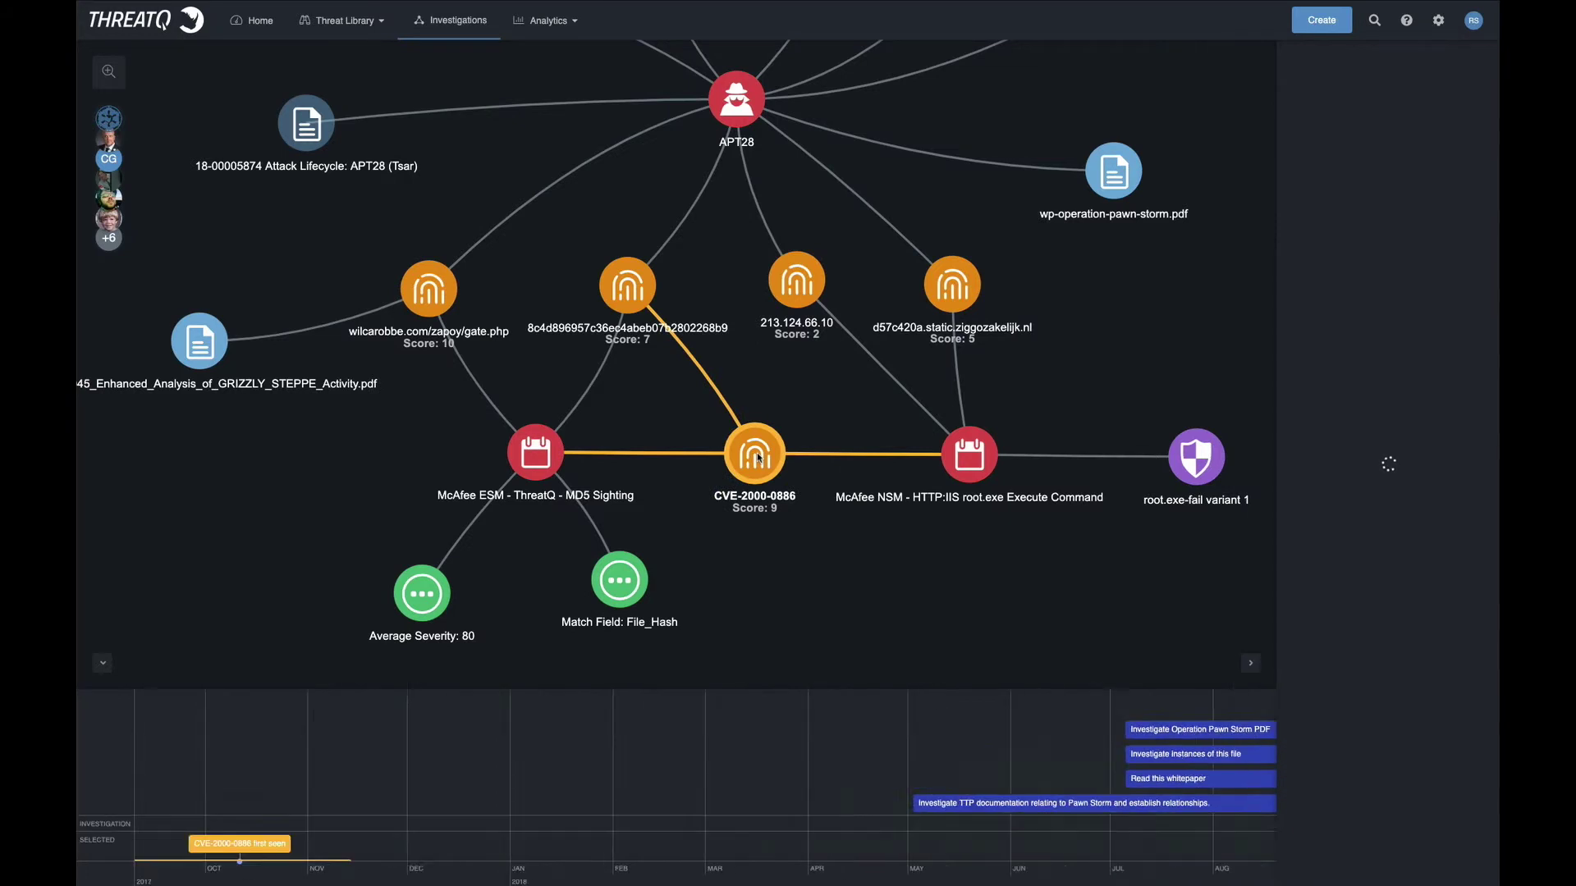
right_click(757, 457)
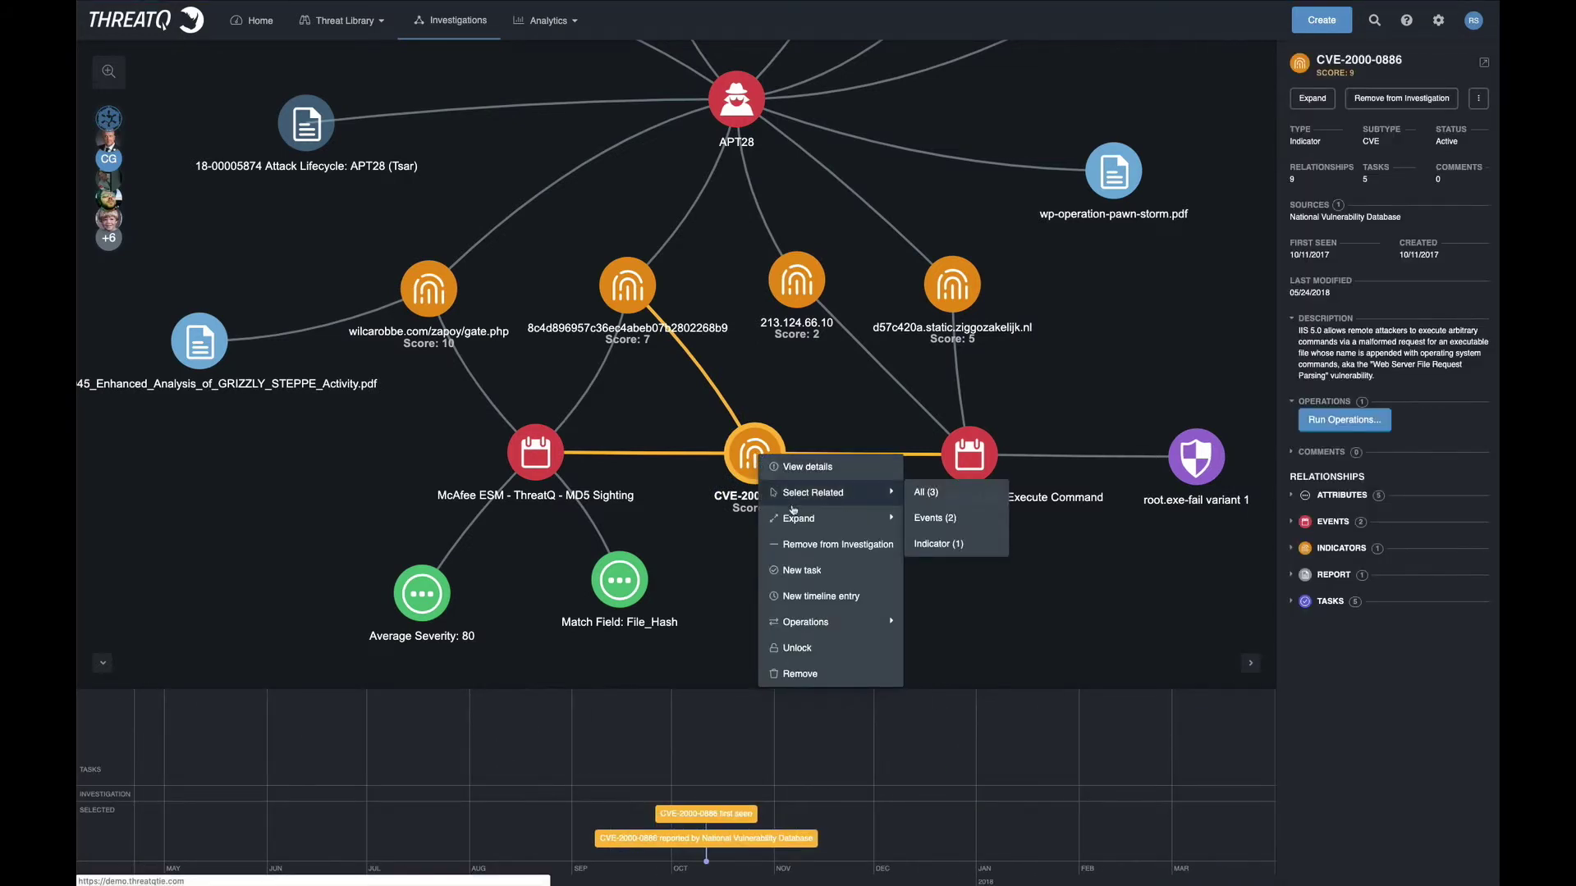
mouse_move(829, 622)
left_click(922, 623)
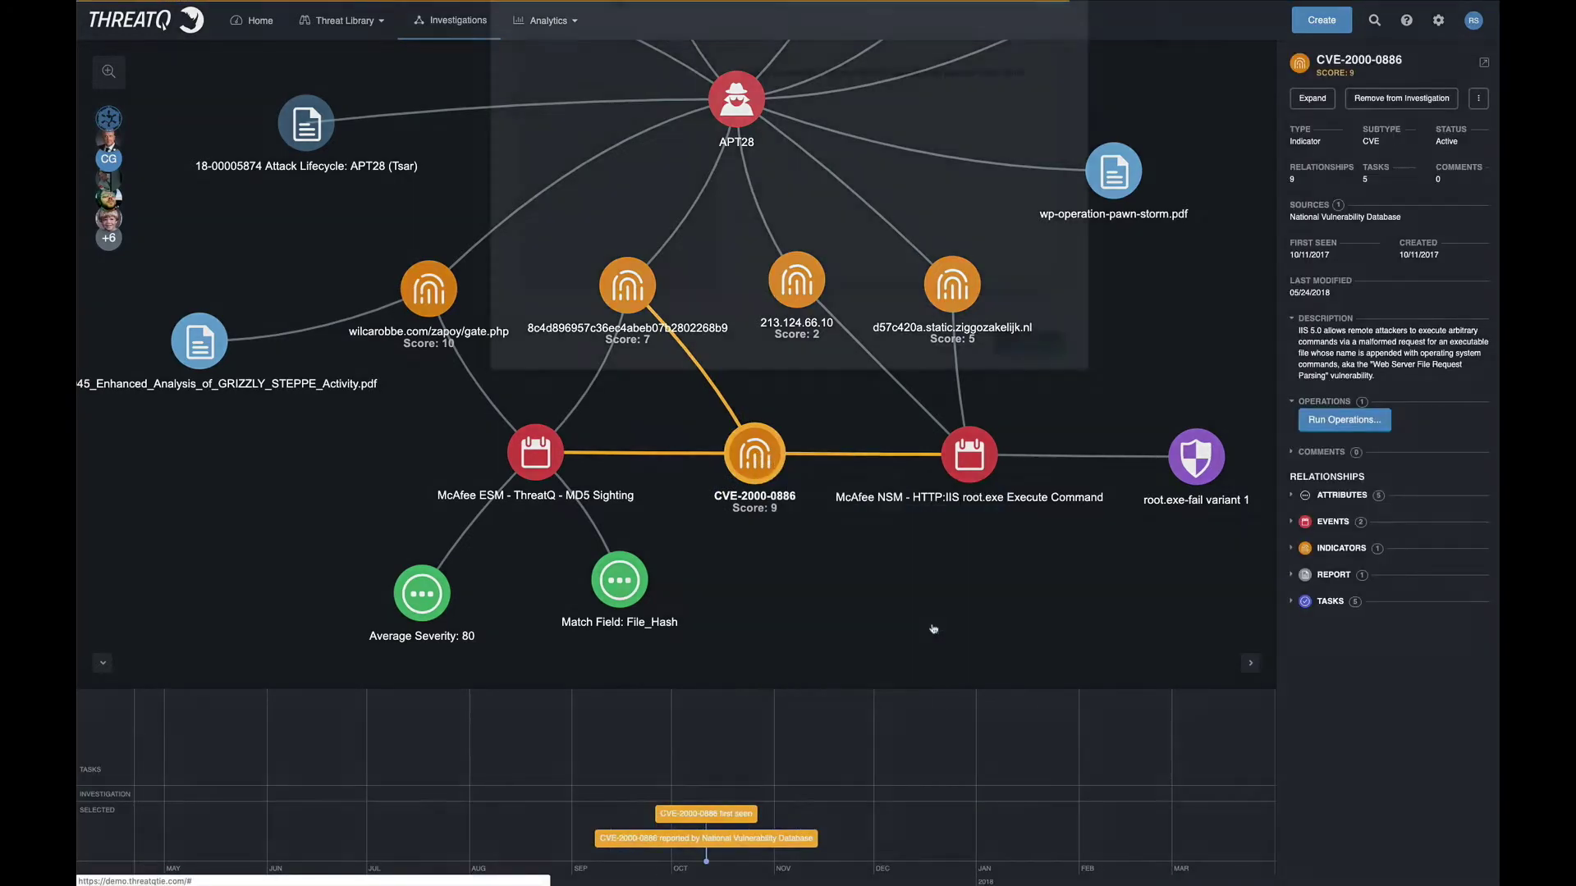
left_click(668, 178)
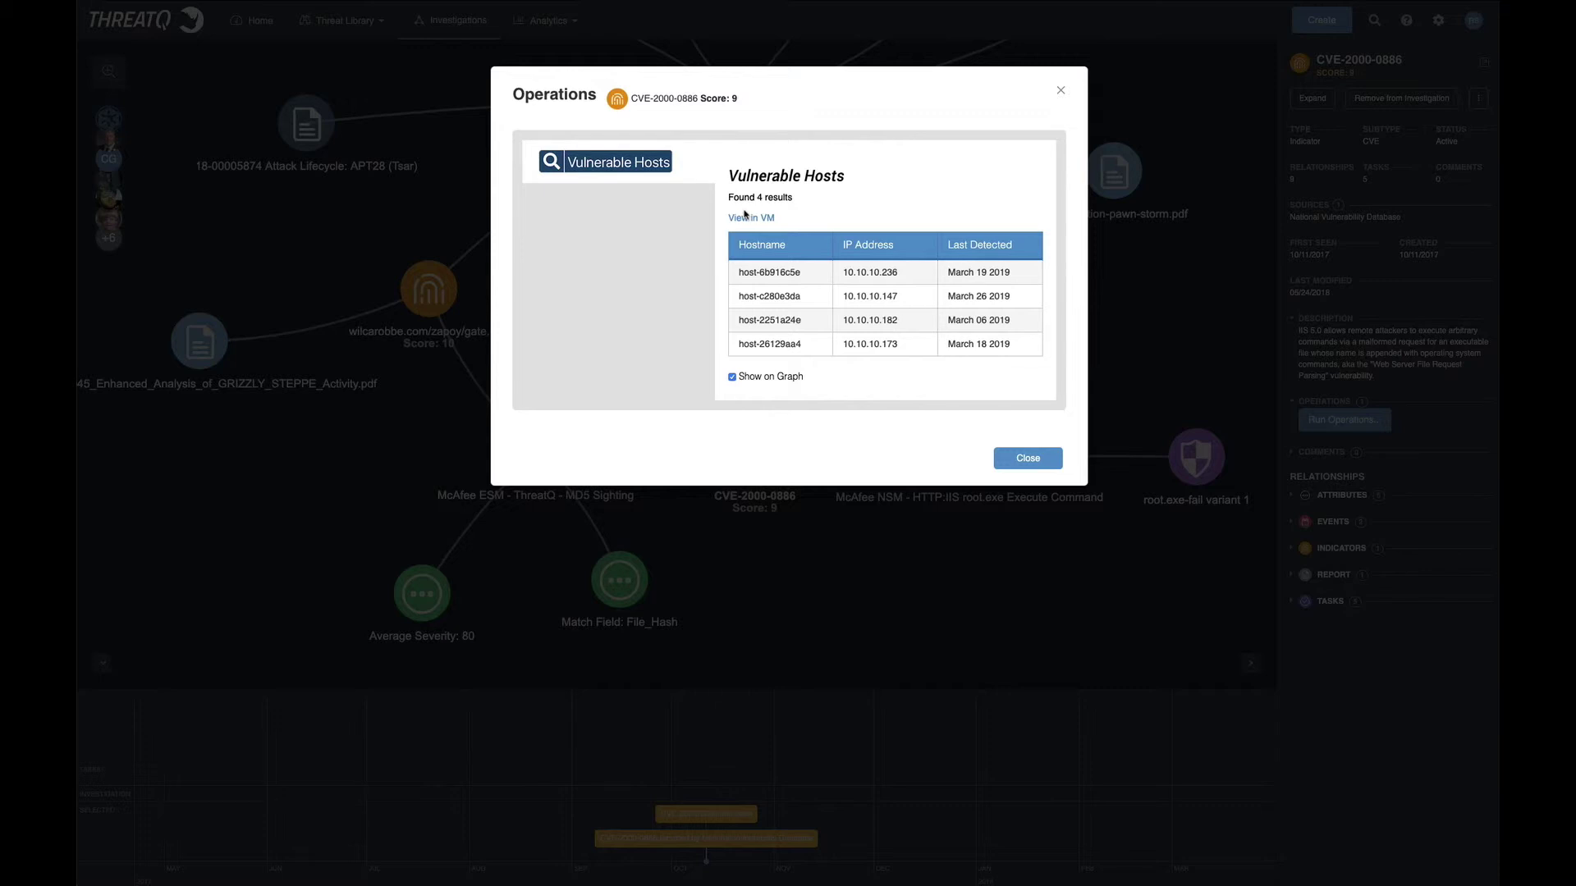
left_click(1028, 458)
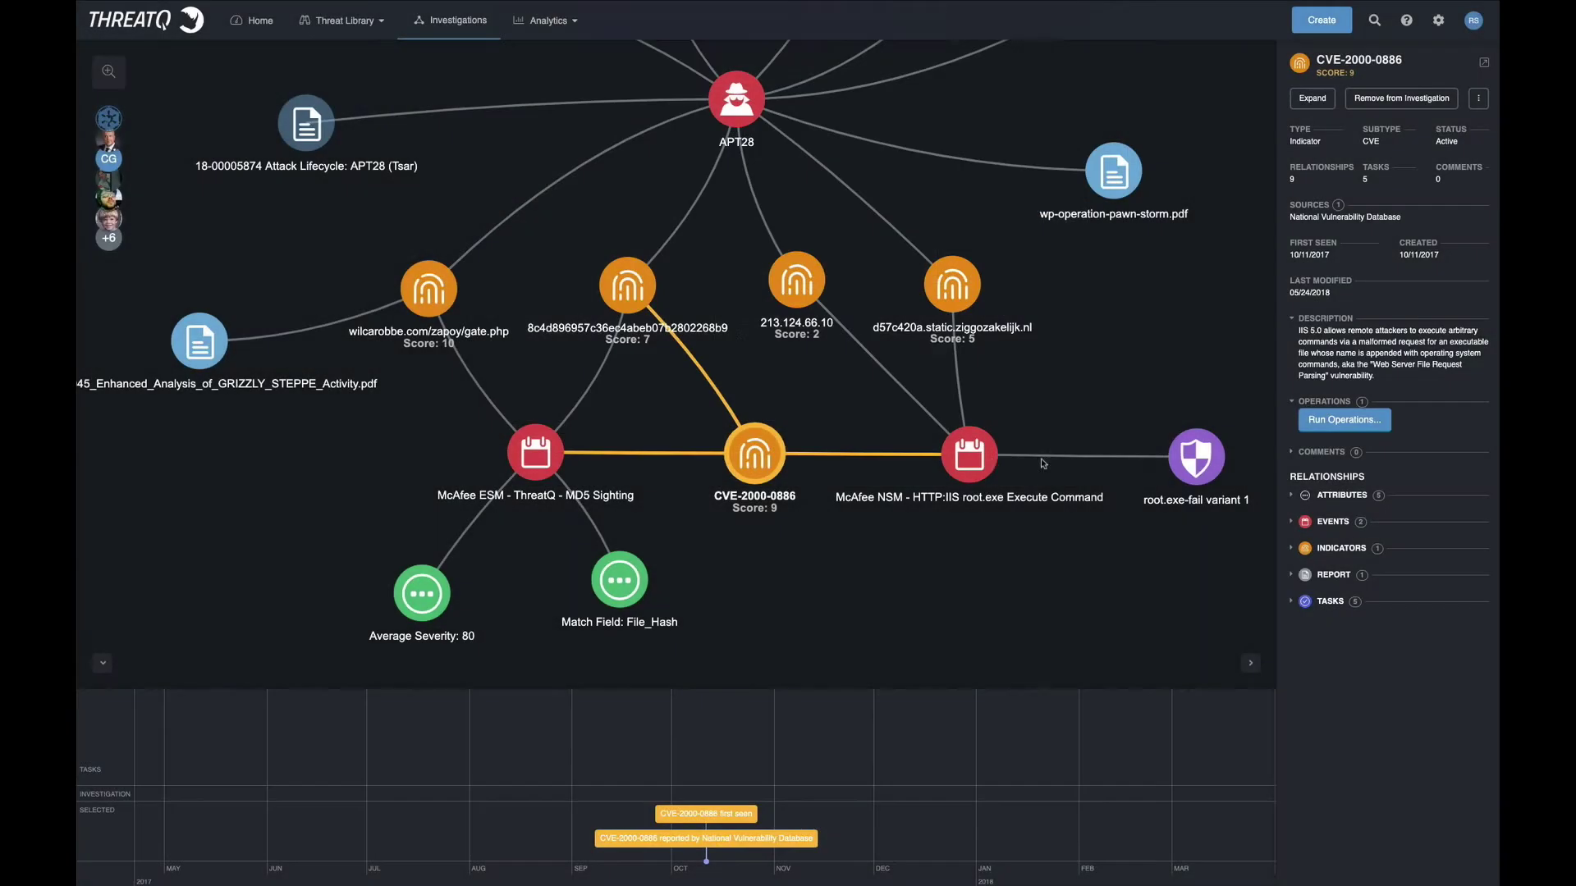
Start a new task for CVE-2000-0886 named "Patching this CVE" with High priority.
right_click(760, 448)
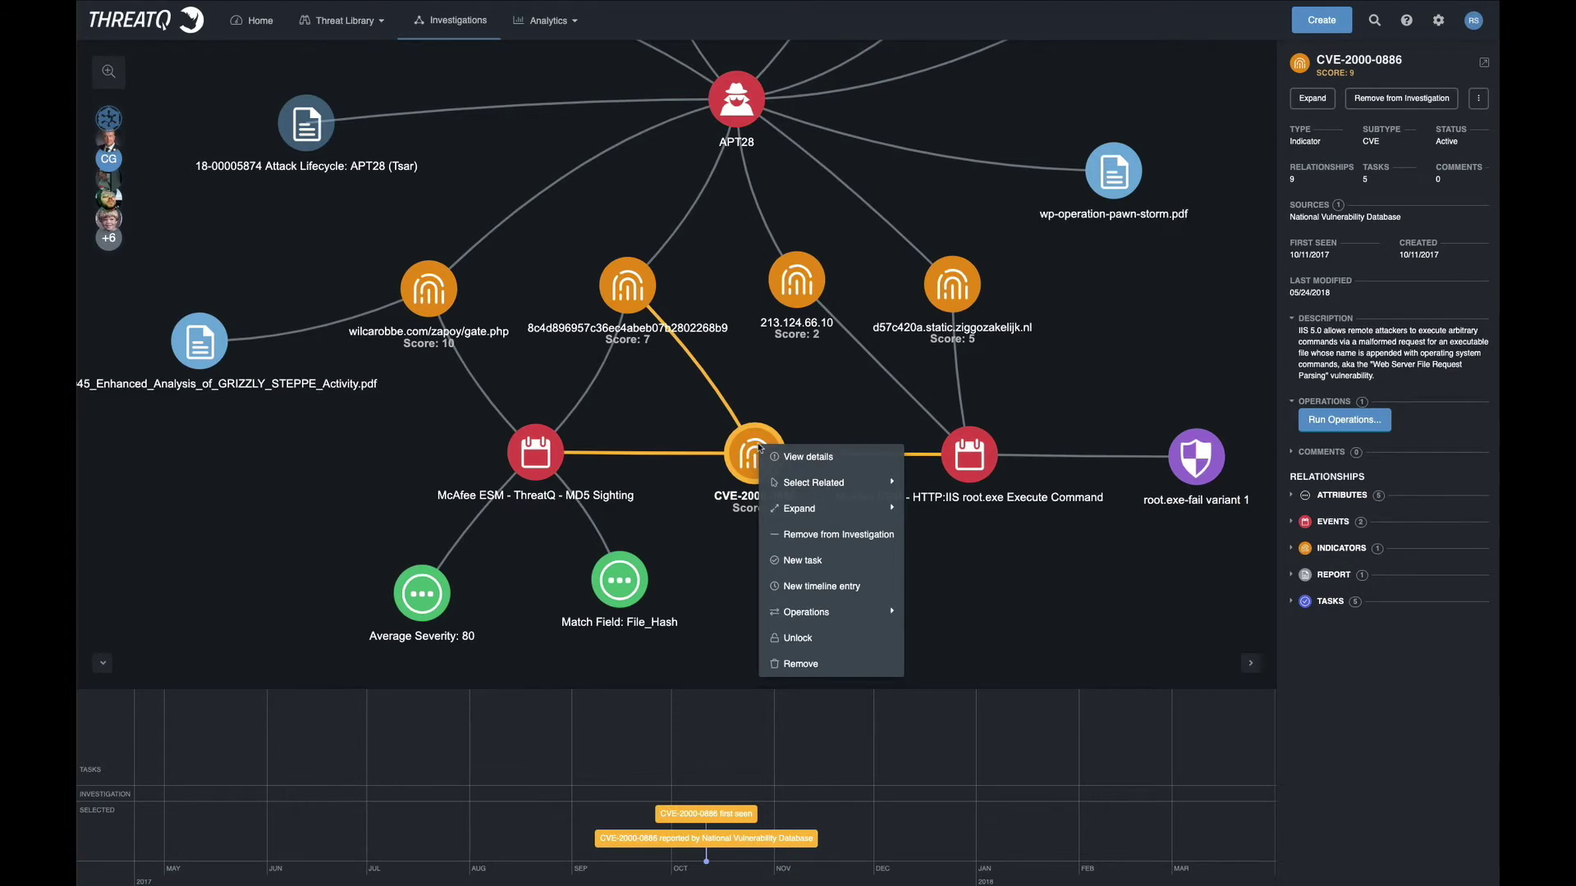
left_click(796, 560)
left_click(640, 152)
type("Patching this CVE")
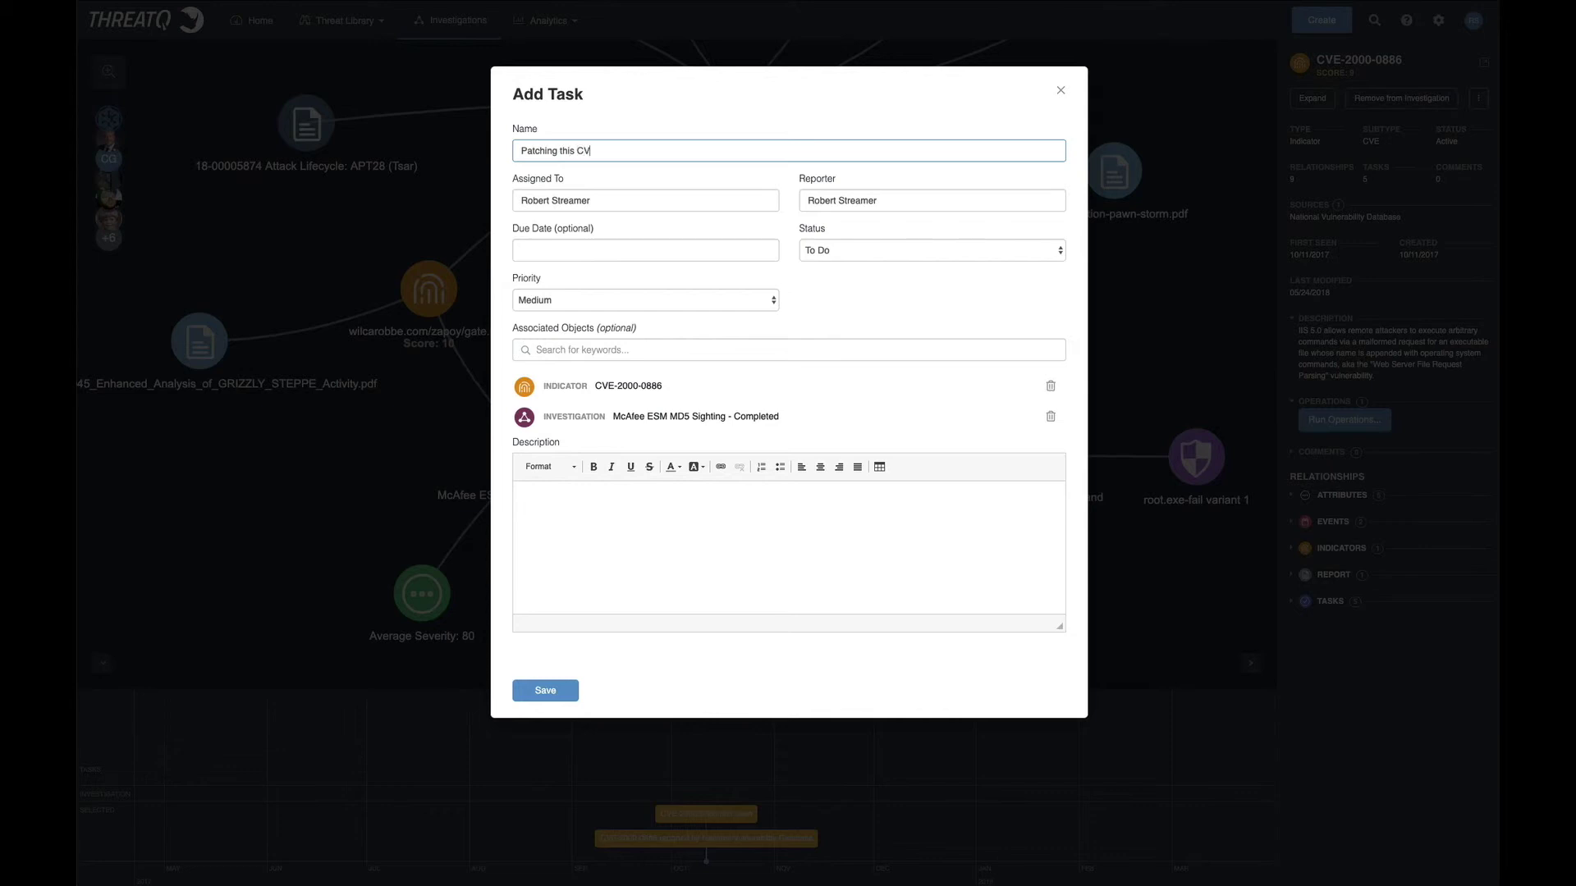
left_click(595, 301)
left_click(590, 313)
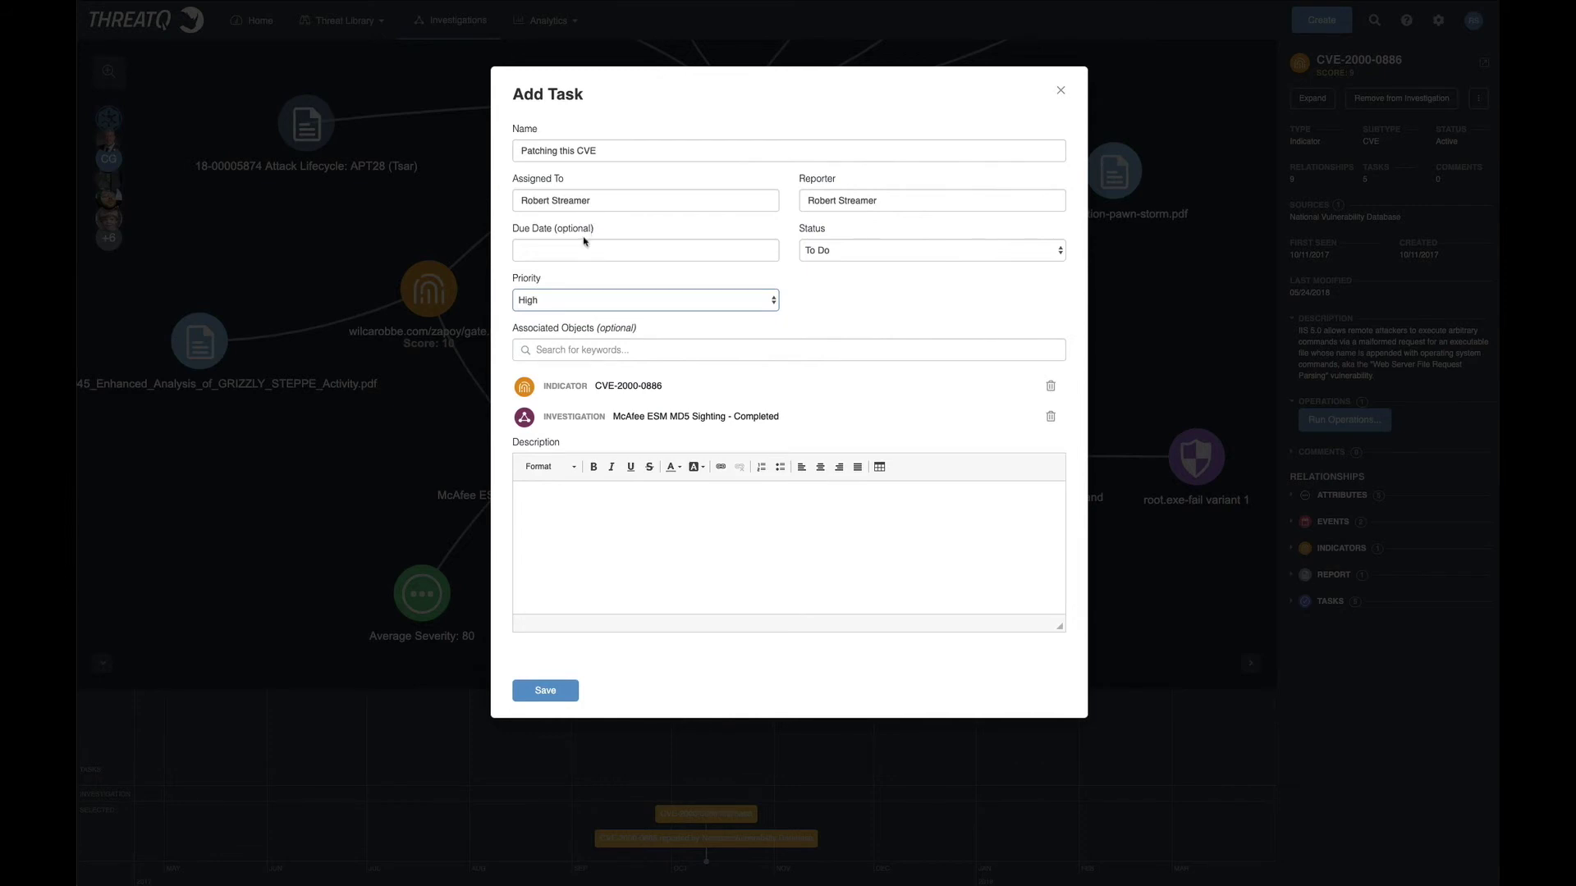
Assign the task to the "Patching" match instead of the default assignee and save it.
left_click_drag(612, 202, 508, 204)
type("Patching")
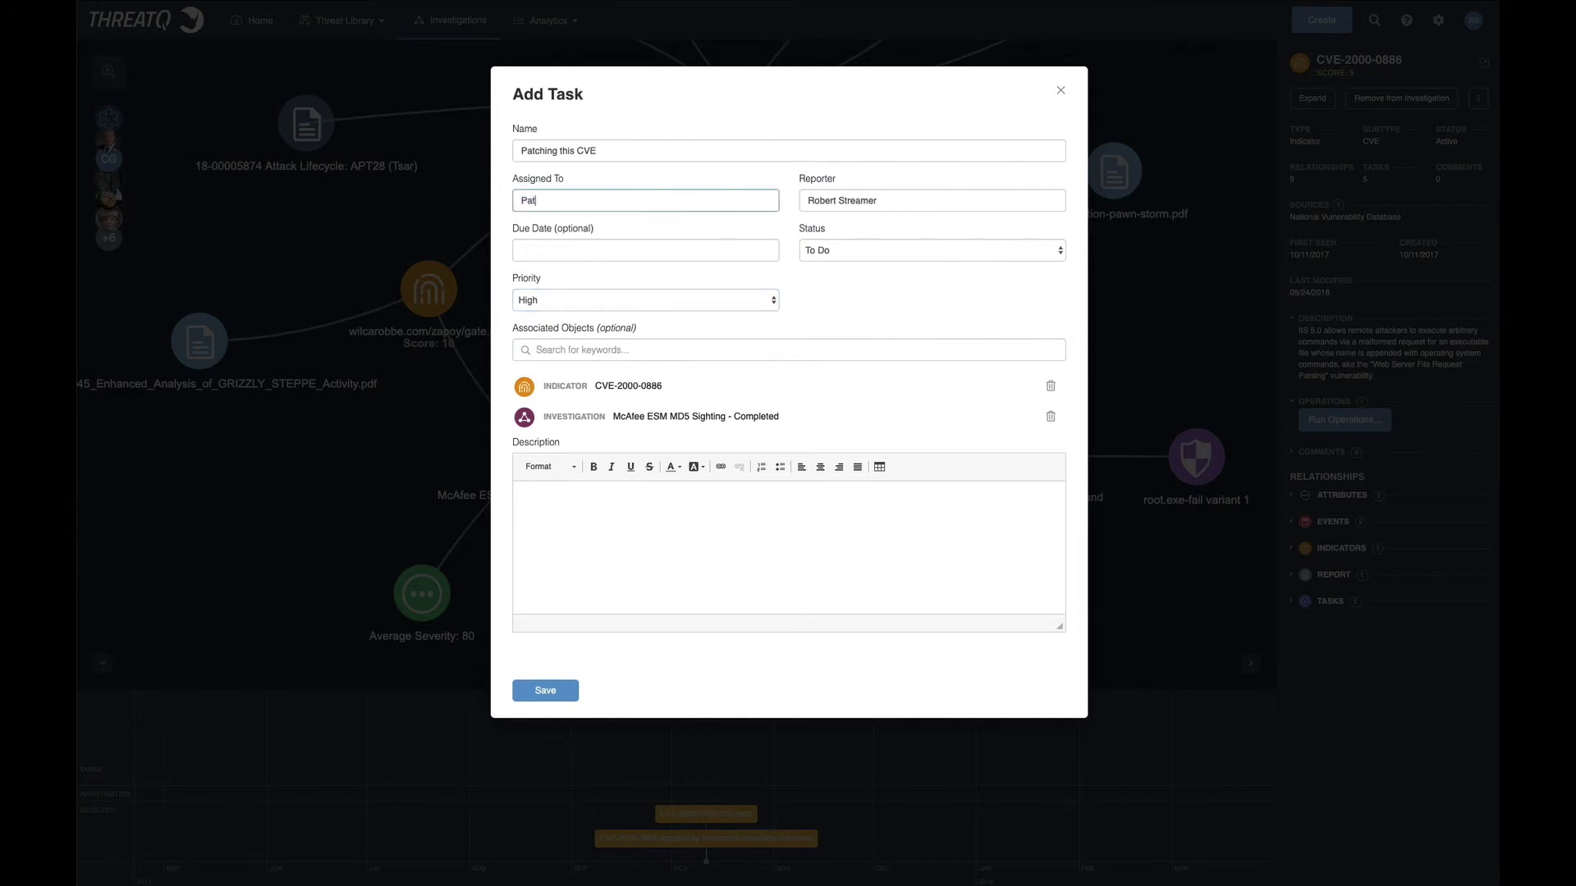
left_click(562, 227)
left_click(546, 692)
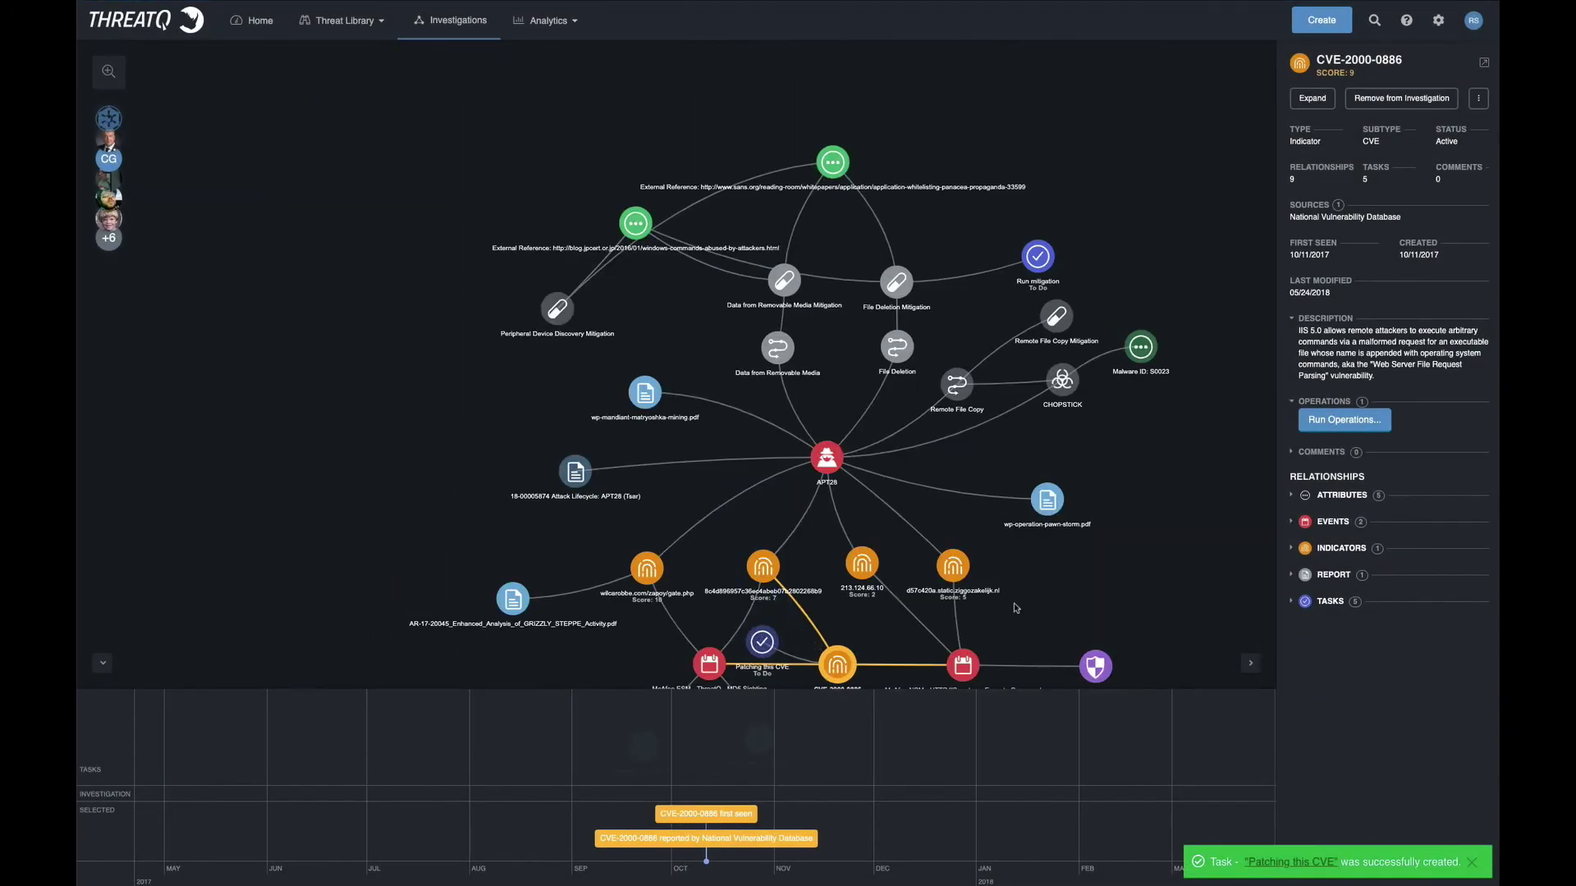
Place the "Patching this CVE" task node just below CVE-2000-0886 and look over the mitigations linked to APT28.
left_click_drag(648, 459, 786, 550)
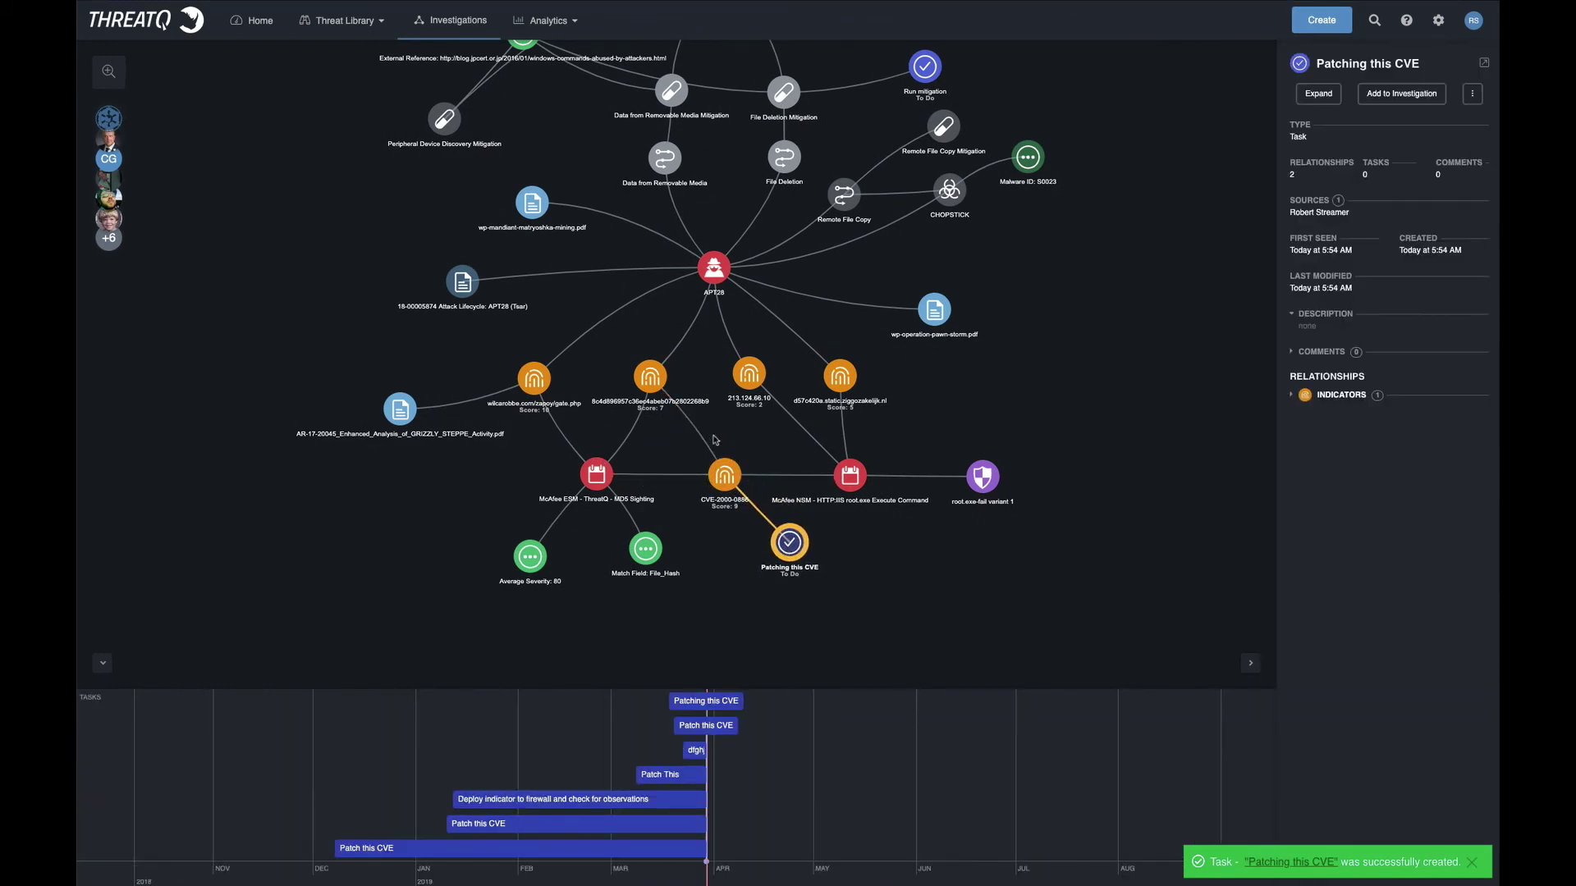
scroll(715, 440, "up", 5)
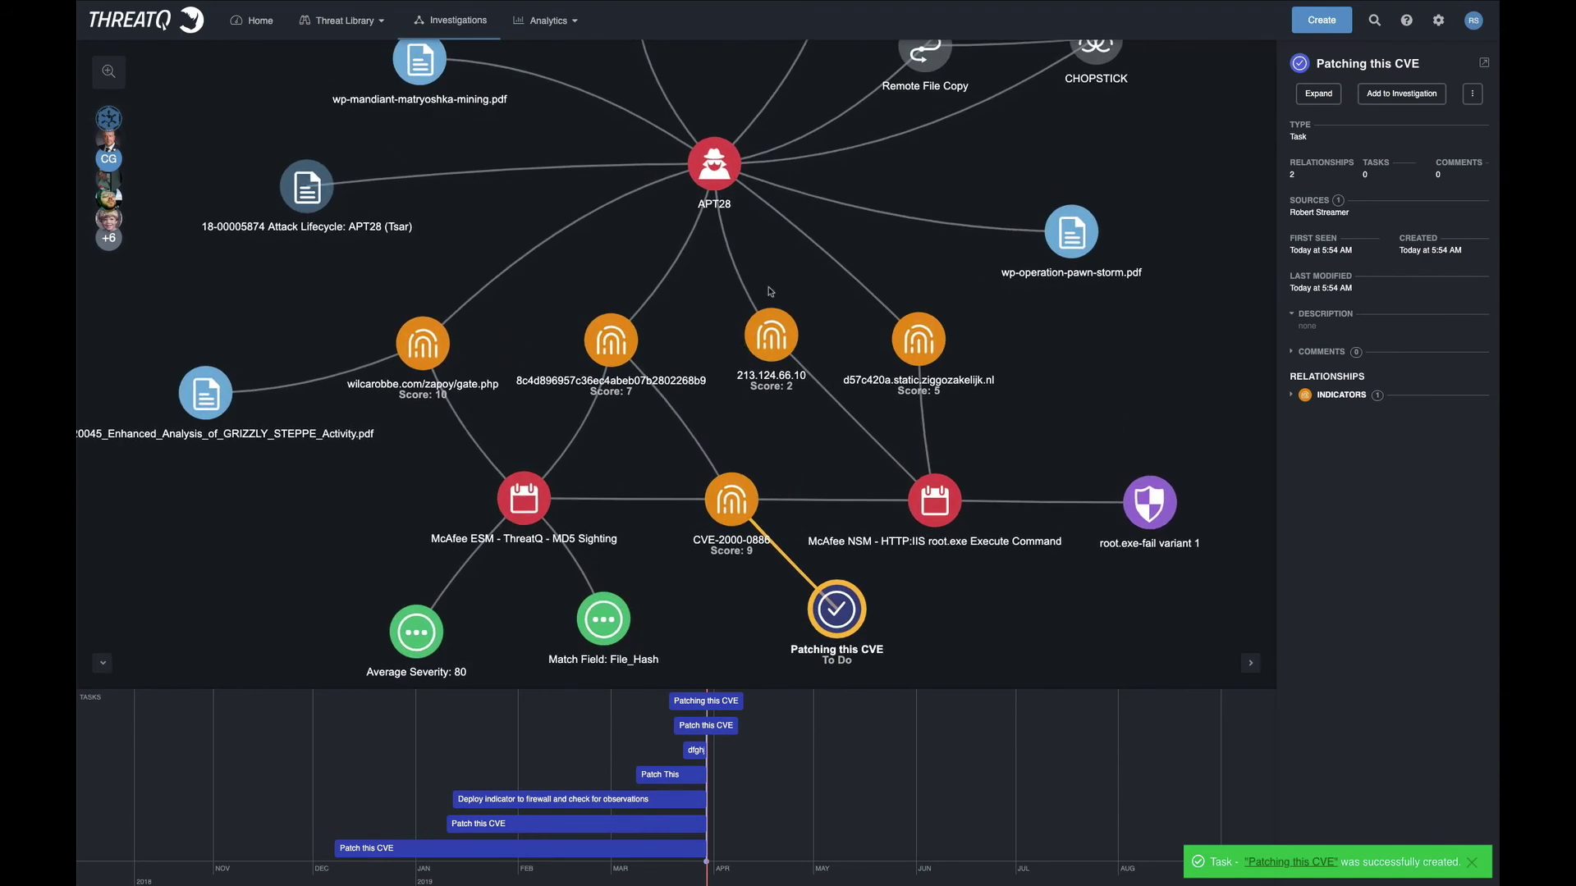
left_click_drag(780, 287, 791, 672)
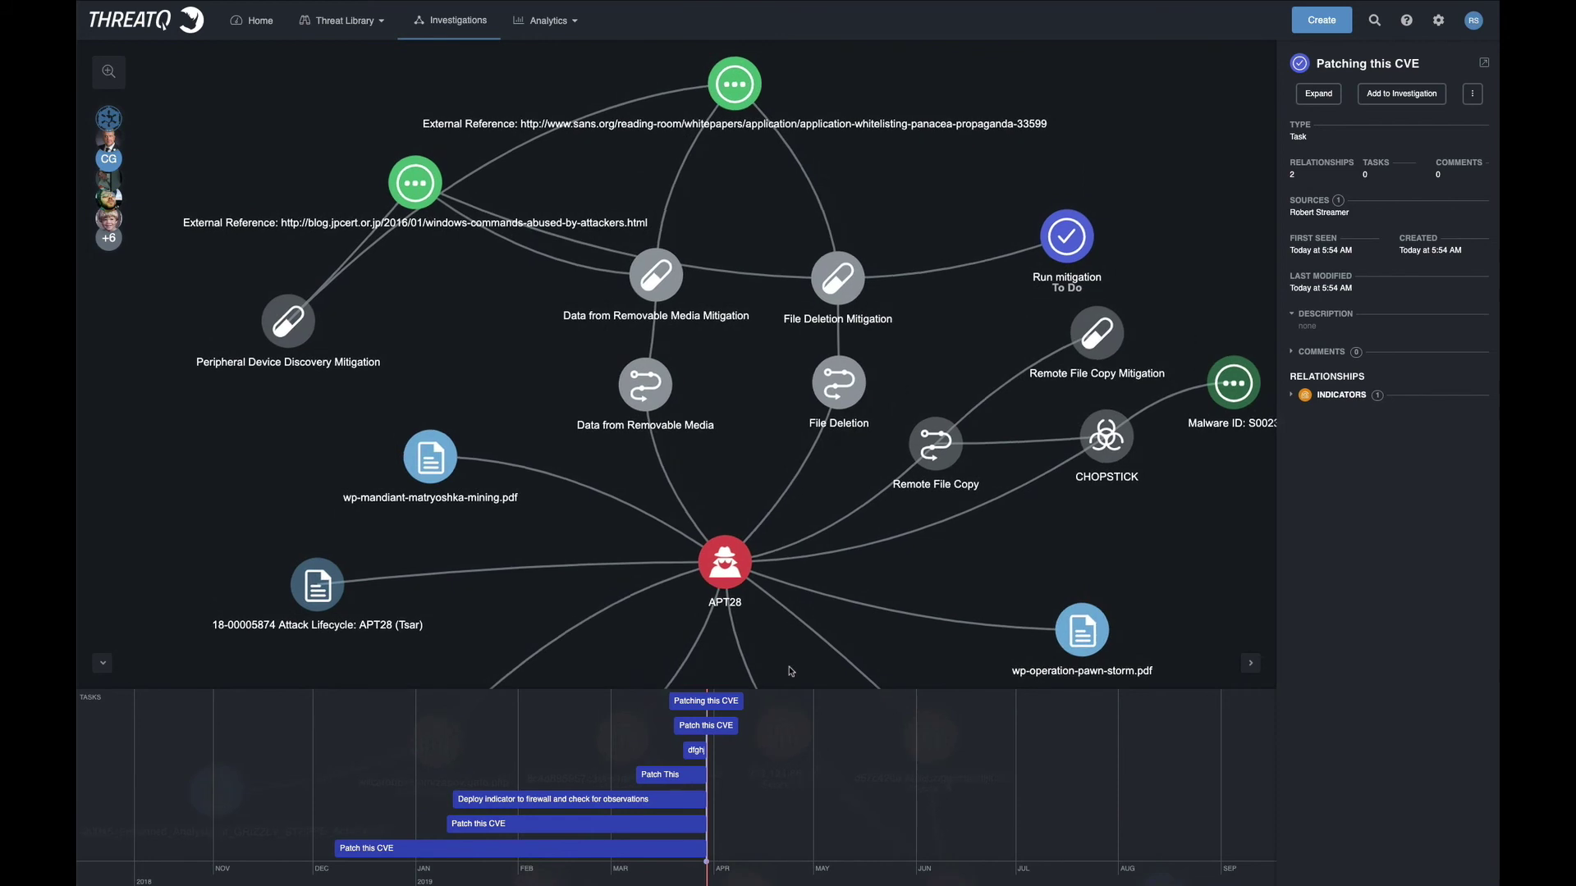